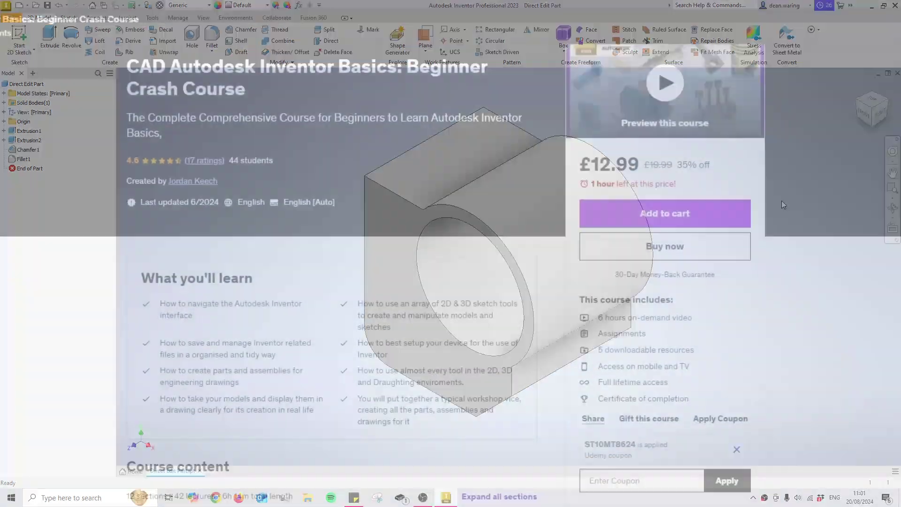
# - Scroll down the Udemy Inventor course content list to the assemblies and drawing-view sections
pyautogui.scroll(-4, 451, 253)
pyautogui.scroll(-8, 332, 282)
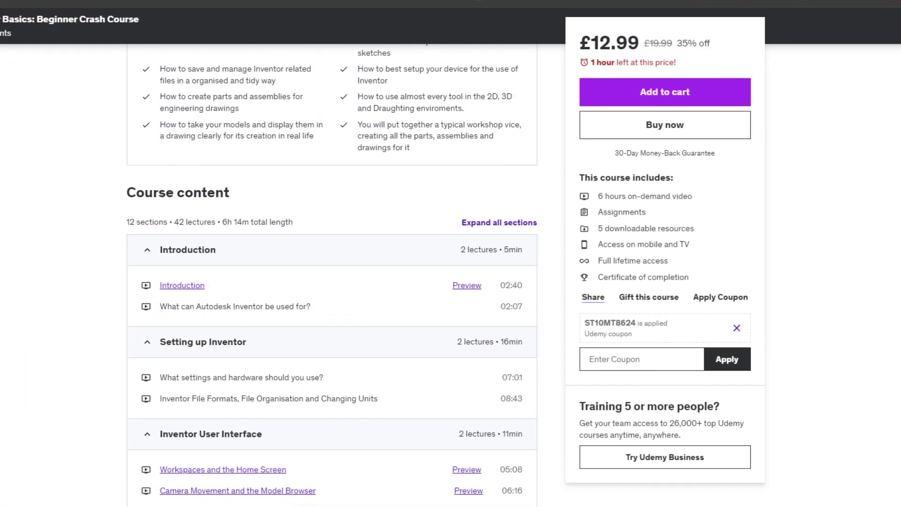
pyautogui.scroll(-8, 332, 274)
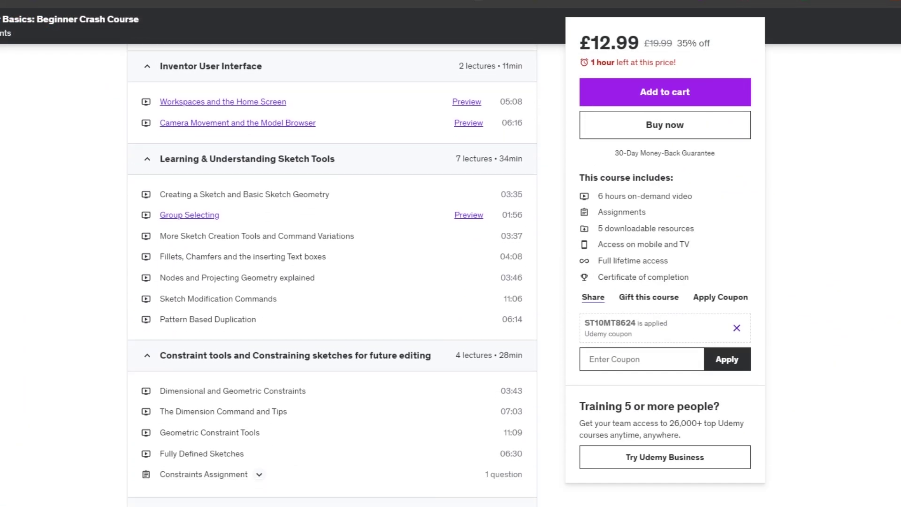
pyautogui.scroll(-8, 332, 275)
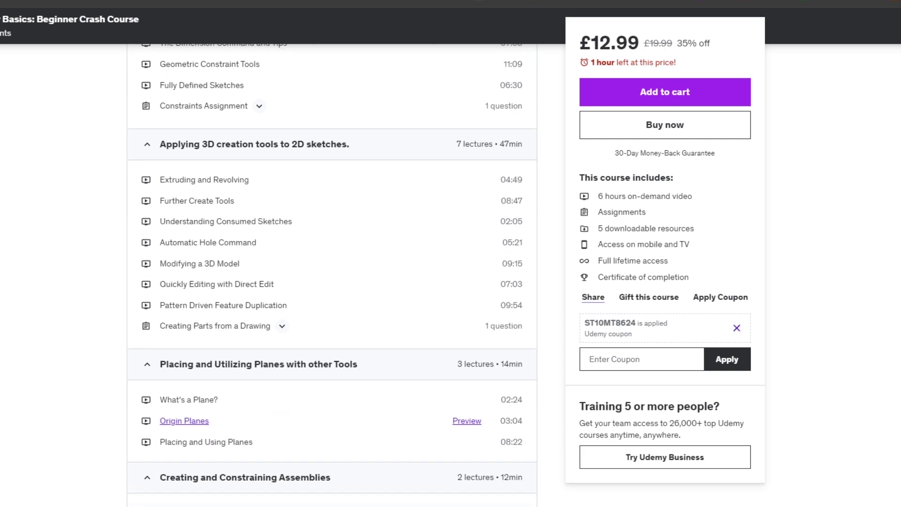
pyautogui.scroll(-5, 332, 275)
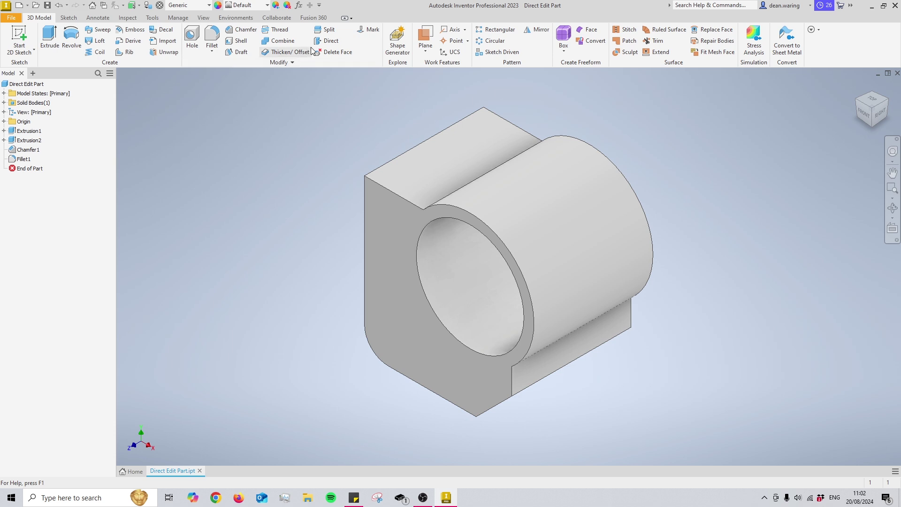
# - Start Direct editing, then move its options panel and the part aside in the view
pyautogui.click(331, 42)
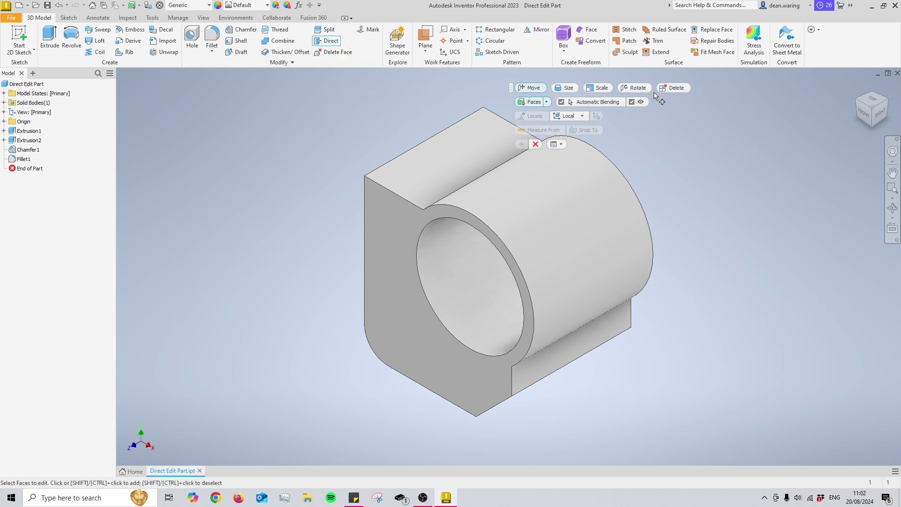
pyautogui.moveTo(511, 87); pyautogui.dragTo(256, 108)
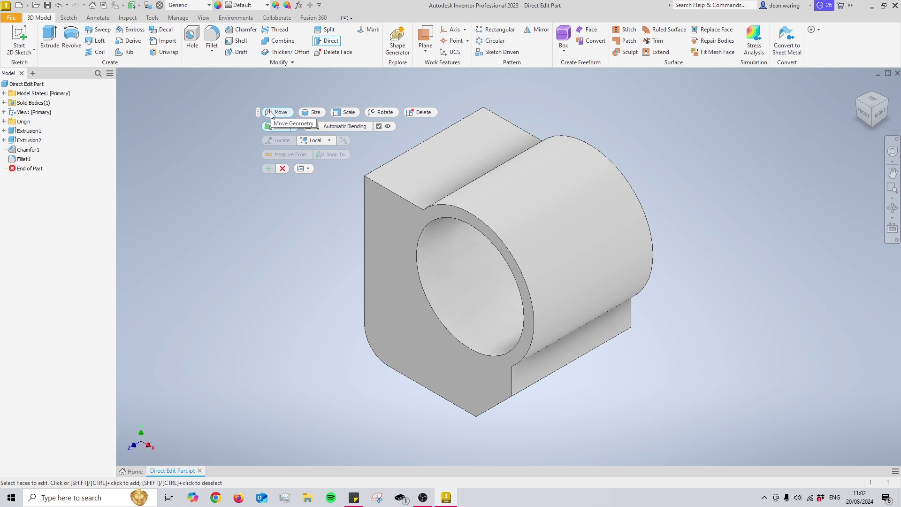
pyautogui.moveTo(679, 205); pyautogui.dragTo(791, 205, button='middle')
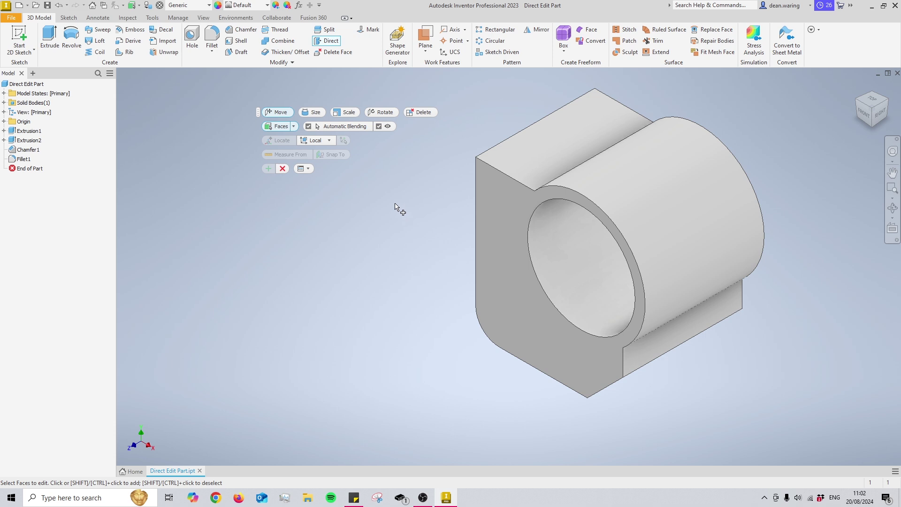
# - Push the clamp's front face out 2.750 mm after trial offsets of 5.500 and 16.250 mm
pyautogui.click(511, 288)
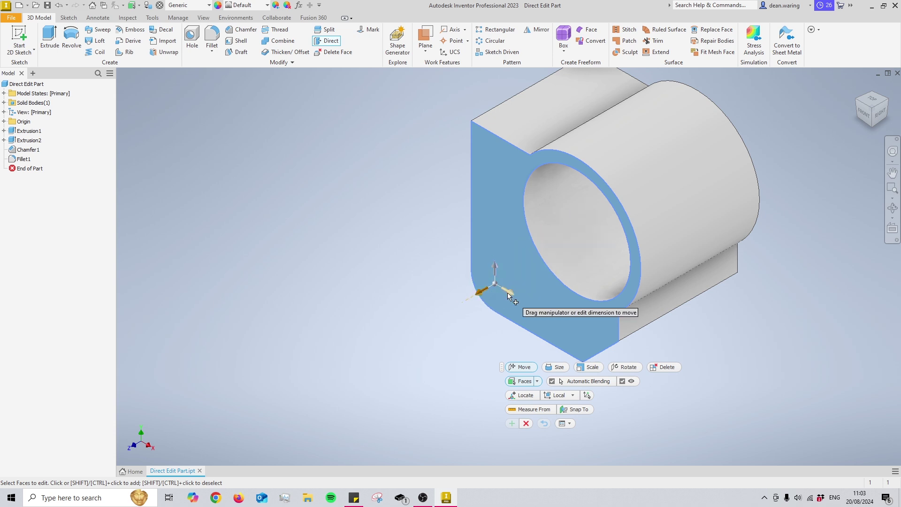
pyautogui.moveTo(494, 280)
pyautogui.mouseDown()
pyautogui.moveTo(496, 202)
pyautogui.moveTo(505, 385)
pyautogui.moveTo(505, 249)
pyautogui.moveTo(504, 270)
pyautogui.mouseUp()
pyautogui.click(509, 347)
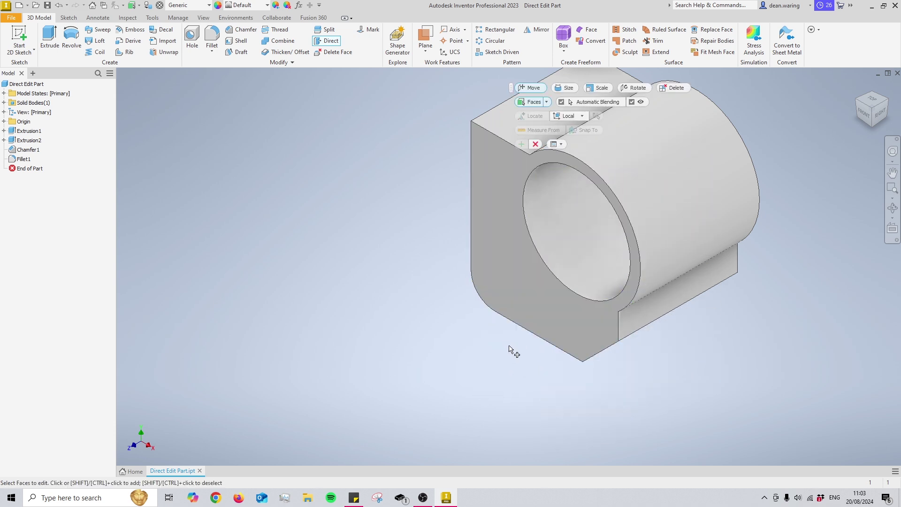
pyautogui.click(495, 284)
pyautogui.moveTo(508, 303); pyautogui.dragTo(746, 351)
pyautogui.click(746, 351)
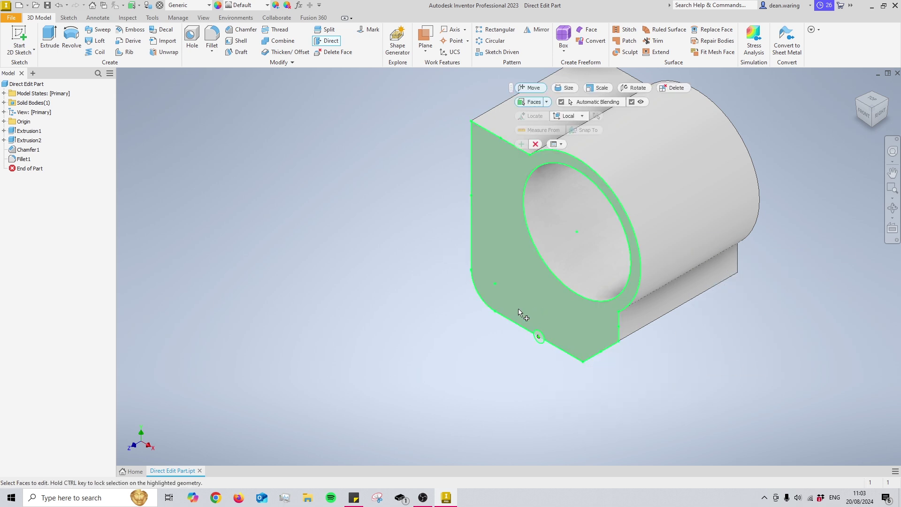
pyautogui.click(495, 283)
pyautogui.moveTo(475, 301); pyautogui.dragTo(418, 345)
pyautogui.press('Return')
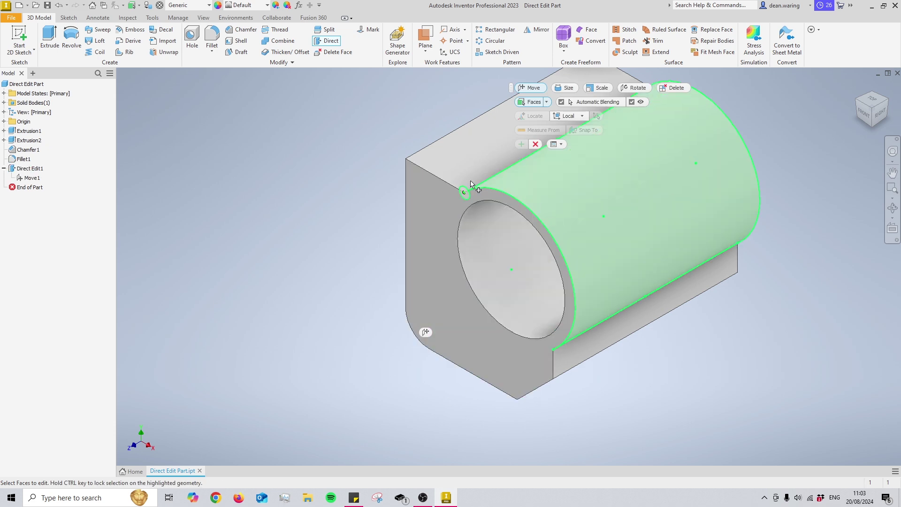
# - Clear the bore face selection, orbit to the front, and reopen Direct Edit1 for editing
pyautogui.click(508, 260)
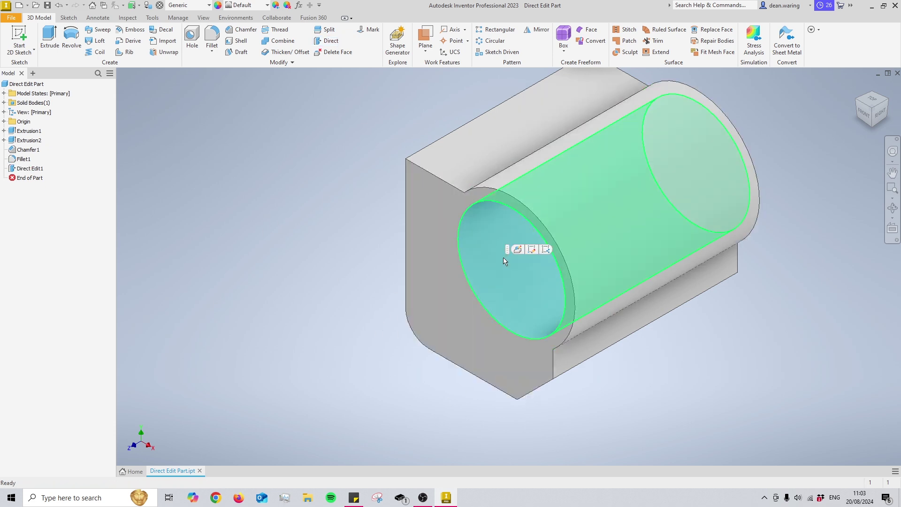
pyautogui.press('Escape')
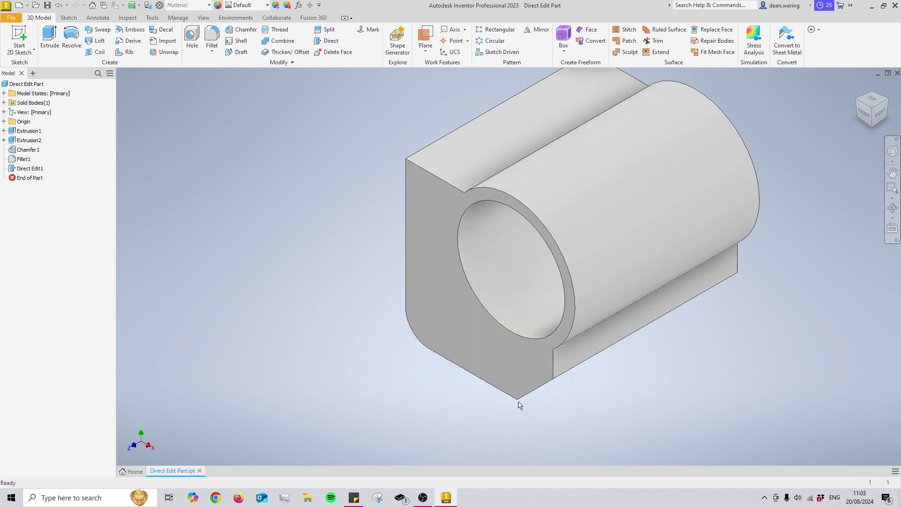
pyautogui.press('F4')
pyautogui.moveTo(527, 343); pyautogui.dragTo(649, 236)
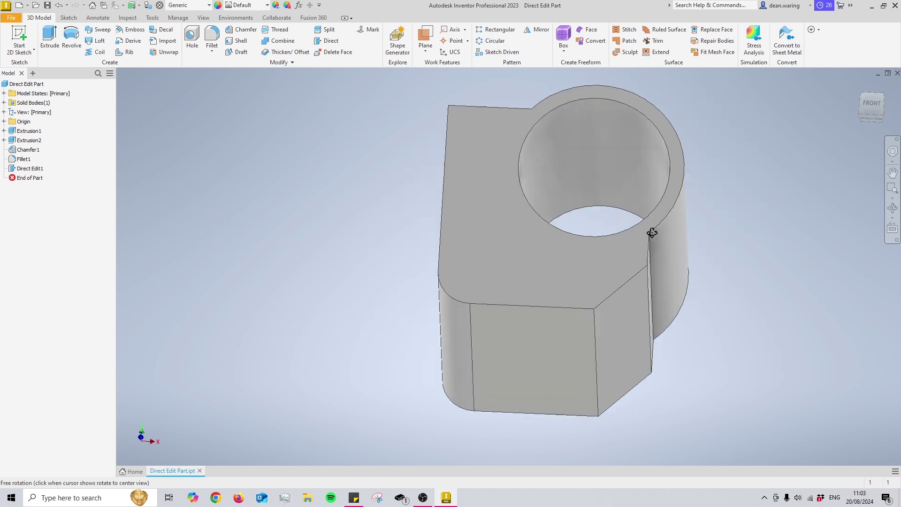
pyautogui.rightClick(19, 168)
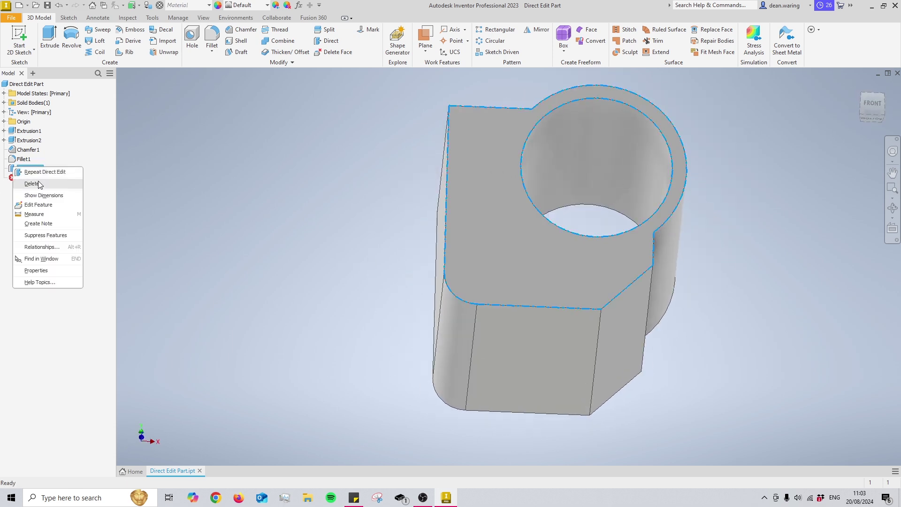
pyautogui.click(43, 206)
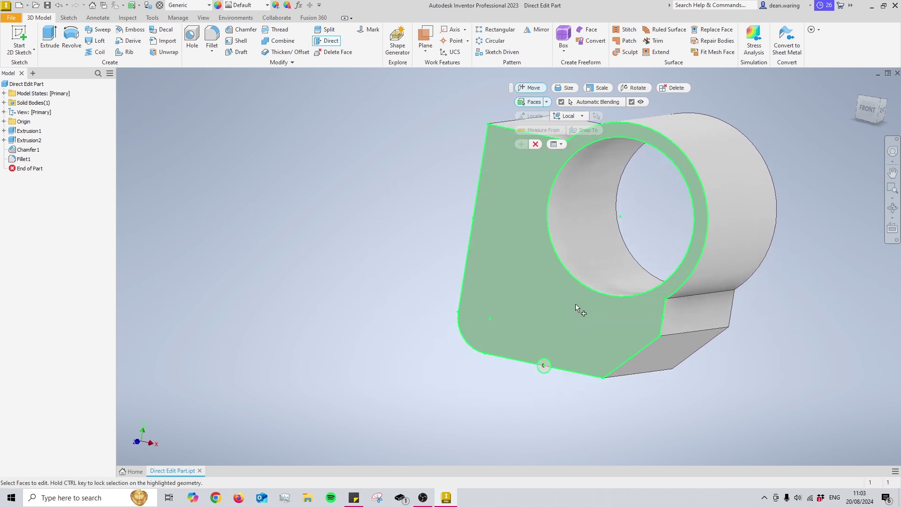
# - Trial a -2.500 mm bore face offset, undo and redo it, then edit Direct Edit1 again
pyautogui.click(606, 276)
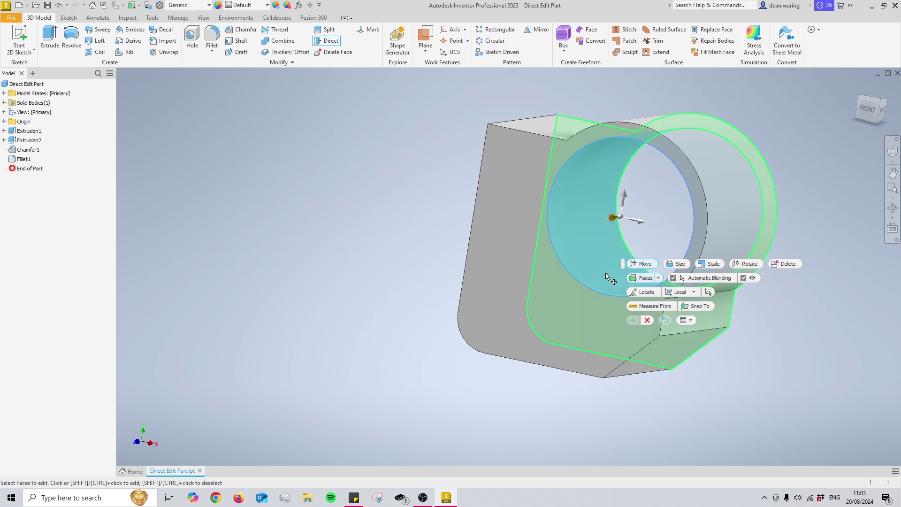
pyautogui.moveTo(625, 201); pyautogui.dragTo(617, 239)
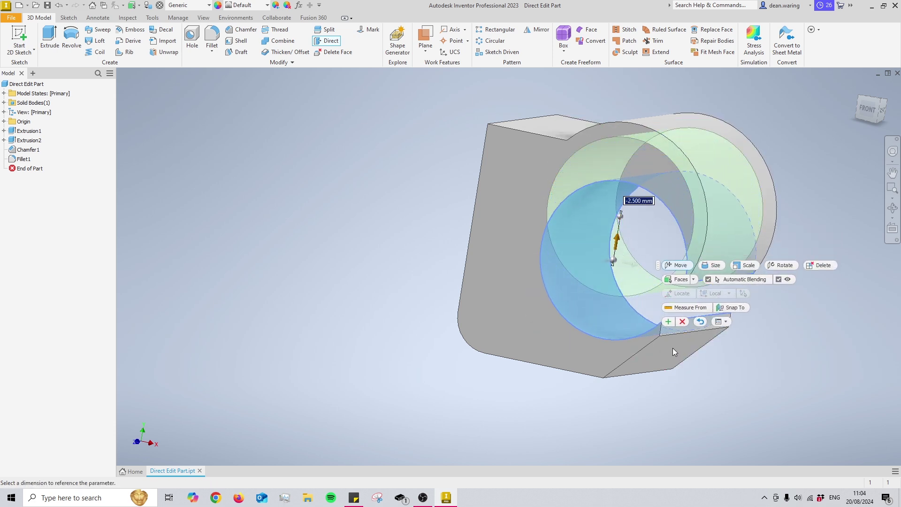
pyautogui.click(668, 322)
pyautogui.keyDown('shift'); pyautogui.moveTo(668, 324); pyautogui.dragTo(636, 317, button='middle'); pyautogui.keyUp('shift')
pyautogui.press('Escape')
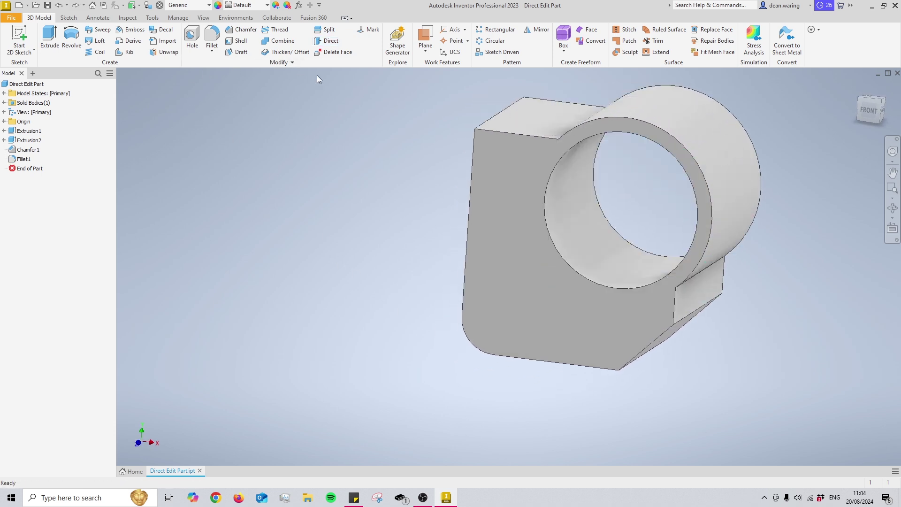
pyautogui.hotkey('ctrl', 'y')
pyautogui.rightClick(14, 168)
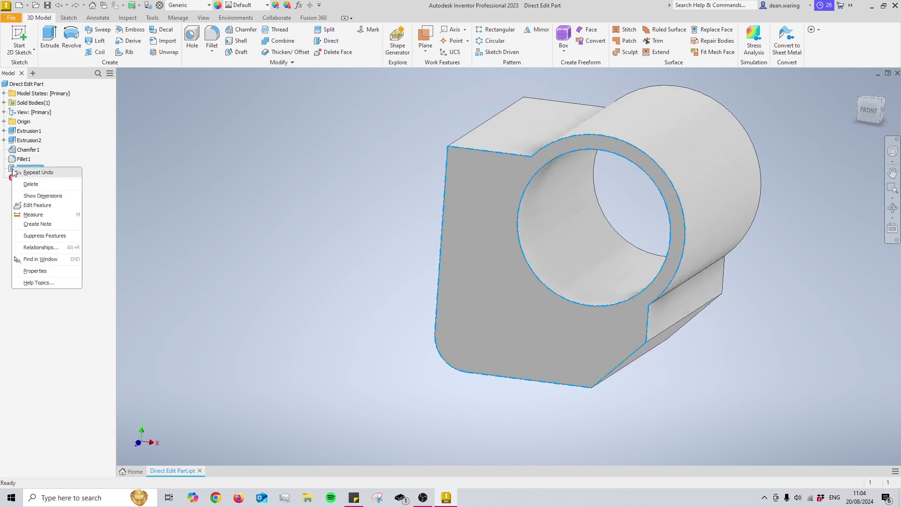
pyautogui.click(28, 185)
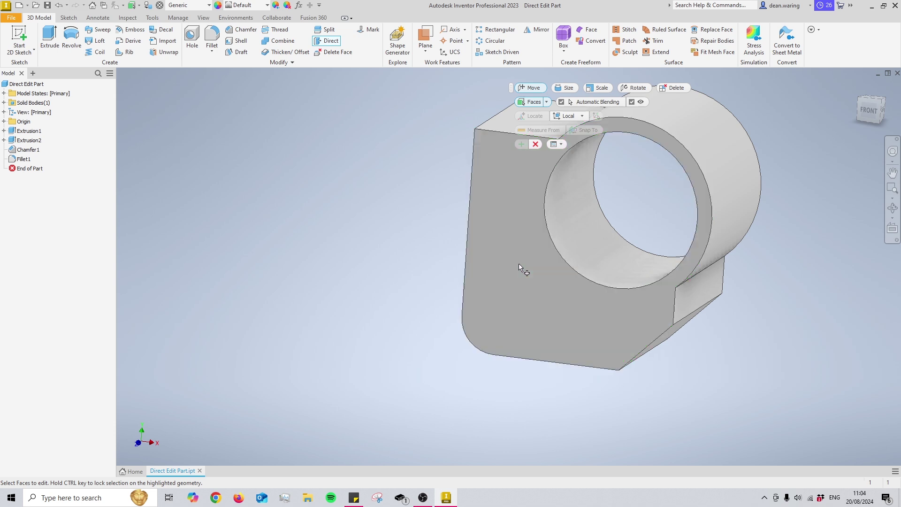
# - Select the front face and relocate the move origin to the hole centre
pyautogui.click(519, 264)
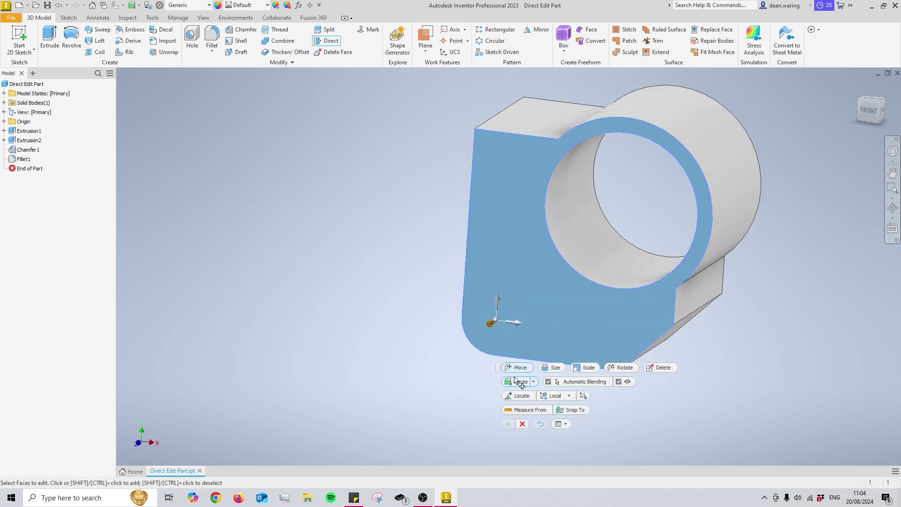
pyautogui.keyDown('shift'); pyautogui.moveTo(521, 398); pyautogui.dragTo(531, 301, button='middle'); pyautogui.keyUp('shift')
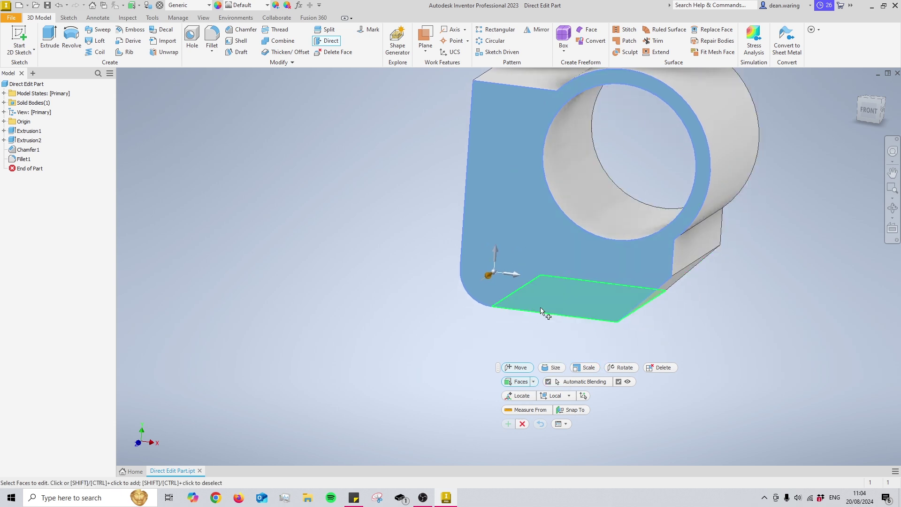
pyautogui.press('F4')
pyautogui.moveTo(569, 281); pyautogui.dragTo(527, 283)
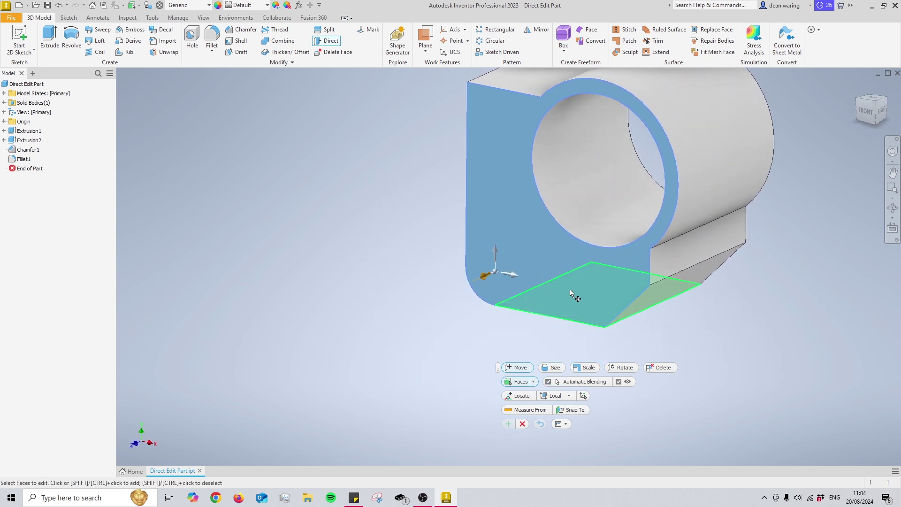
pyautogui.keyDown('shift'); pyautogui.moveTo(570, 289); pyautogui.dragTo(525, 394, button='middle'); pyautogui.keyUp('shift')
pyautogui.click(520, 397)
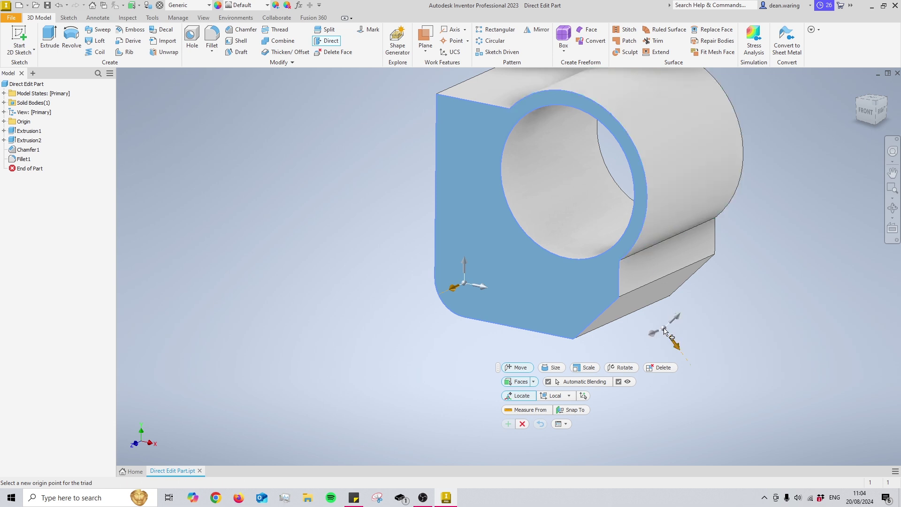
pyautogui.press('F6')
pyautogui.click(531, 320)
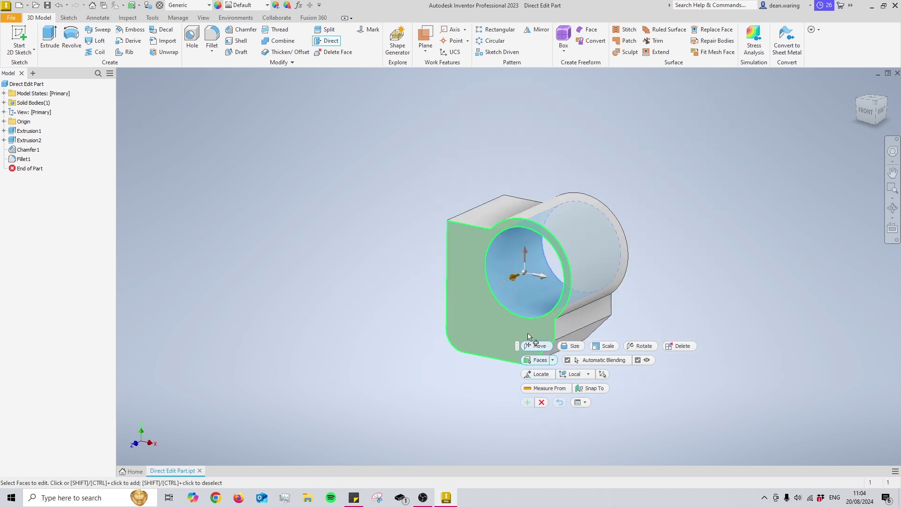
# - Base the move on the bottom chamfer face and preview sliding the bore -1 mm along its axis
pyautogui.click(530, 375)
pyautogui.moveTo(669, 277); pyautogui.dragTo(650, 190, button='middle')
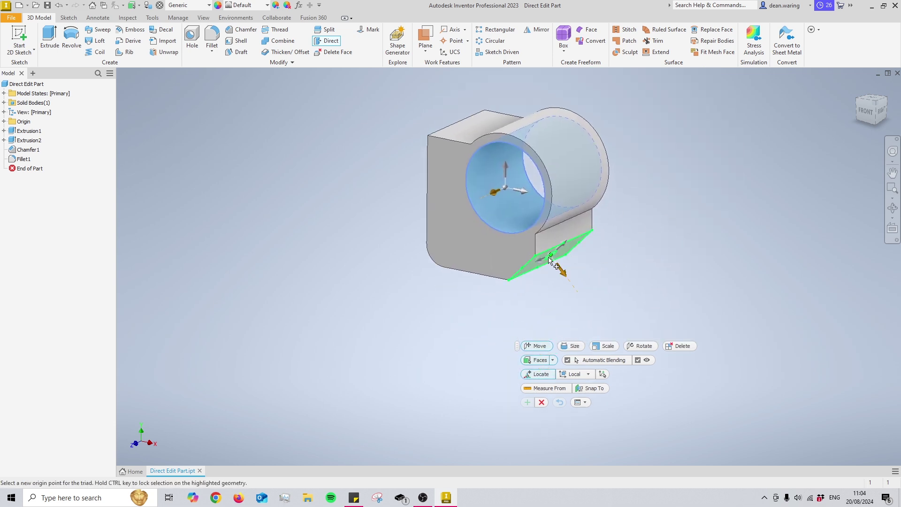
pyautogui.click(559, 264)
pyautogui.moveTo(564, 267)
pyautogui.mouseDown()
pyautogui.moveTo(571, 238)
pyautogui.moveTo(558, 280)
pyautogui.mouseUp()
pyautogui.click(531, 174)
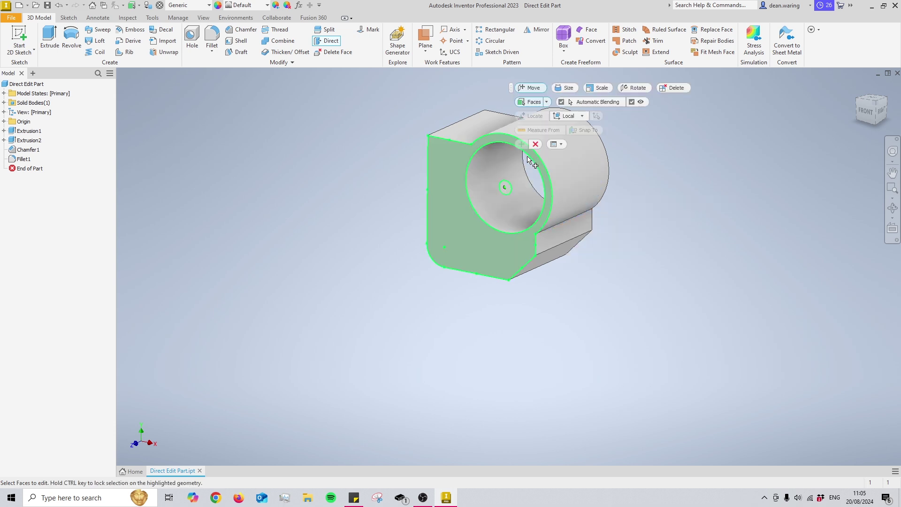
# - Move the bore face upward by 5 mm
pyautogui.click(505, 176)
pyautogui.click(506, 170)
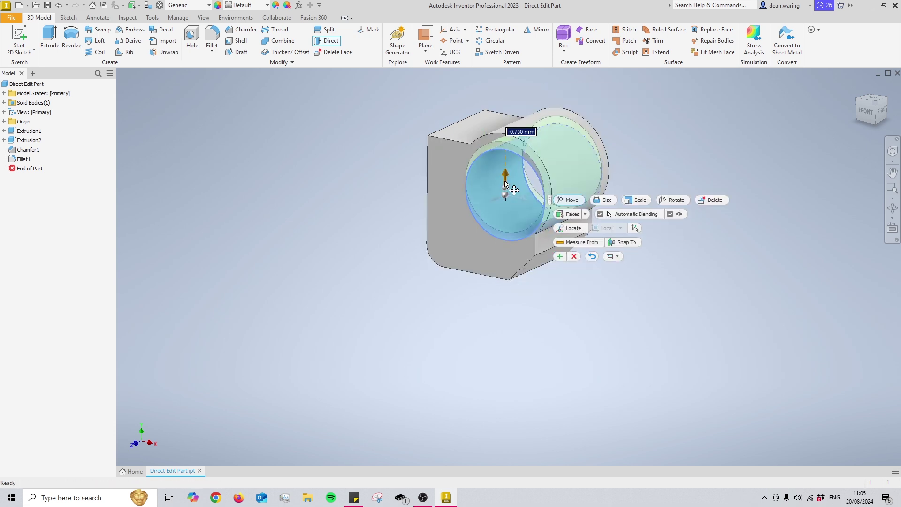
pyautogui.write('5')
pyautogui.press('Return')
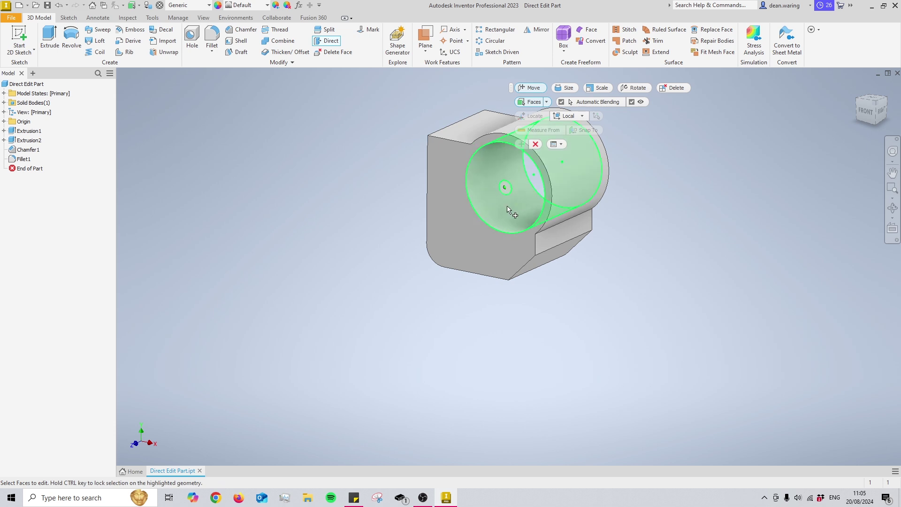
# - Using the chamfer face as origin, move the bore face -1.5 mm along its axis
pyautogui.click(498, 164)
pyautogui.click(529, 263)
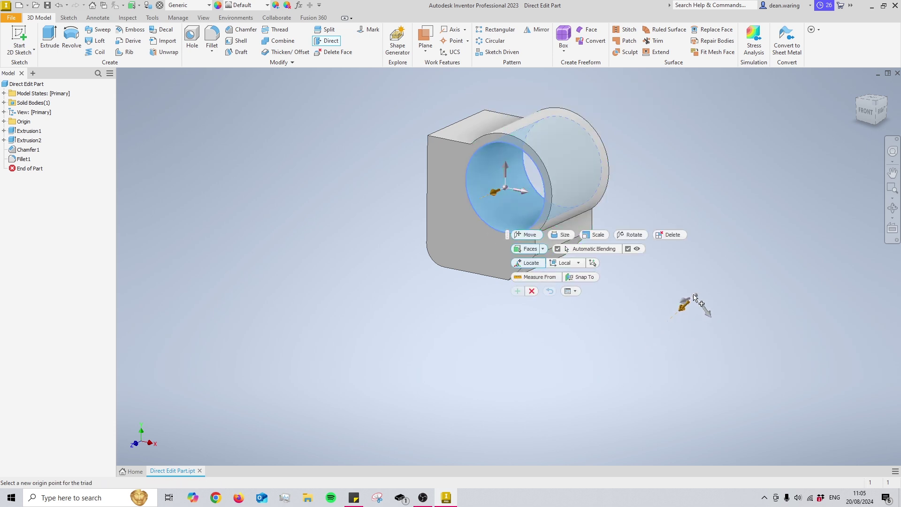
pyautogui.scroll(-2, 694, 306)
pyautogui.scroll(3, 675, 191)
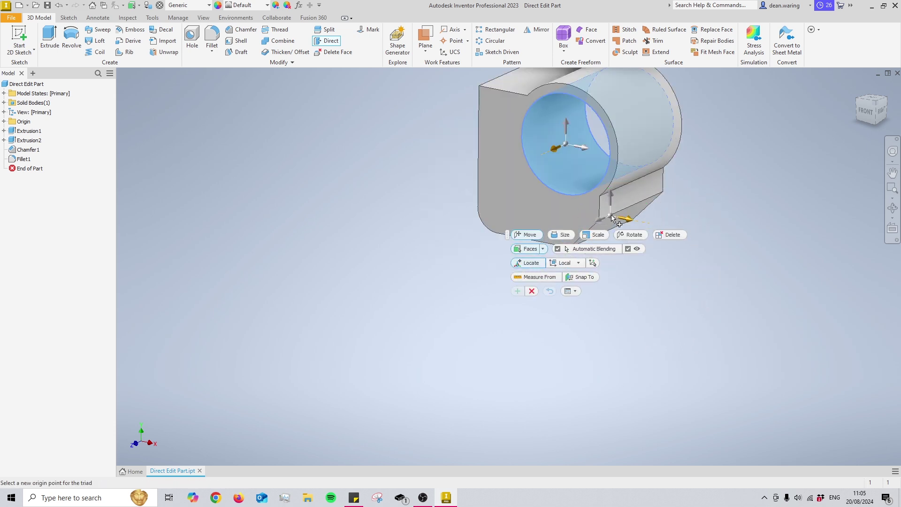
pyautogui.moveTo(632, 218); pyautogui.dragTo(572, 155, button='middle')
pyautogui.click(572, 155)
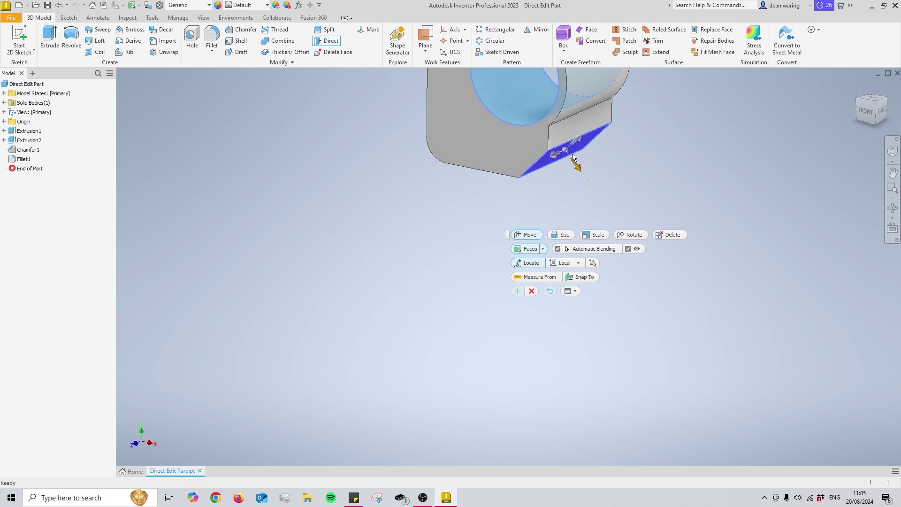
pyautogui.moveTo(540, 193); pyautogui.dragTo(428, 312, button='middle')
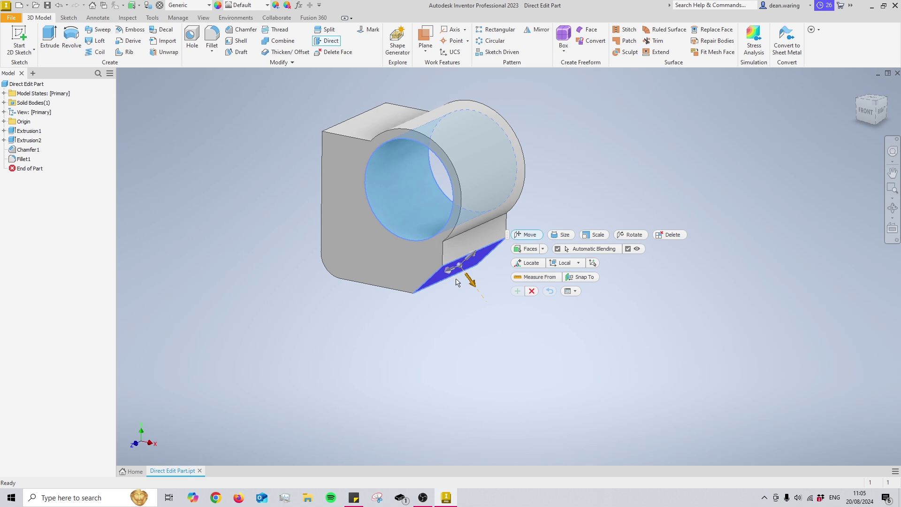
pyautogui.moveTo(469, 279)
pyautogui.mouseDown()
pyautogui.moveTo(477, 327)
pyautogui.moveTo(459, 306)
pyautogui.moveTo(463, 282)
pyautogui.mouseUp()
pyautogui.press('Return')
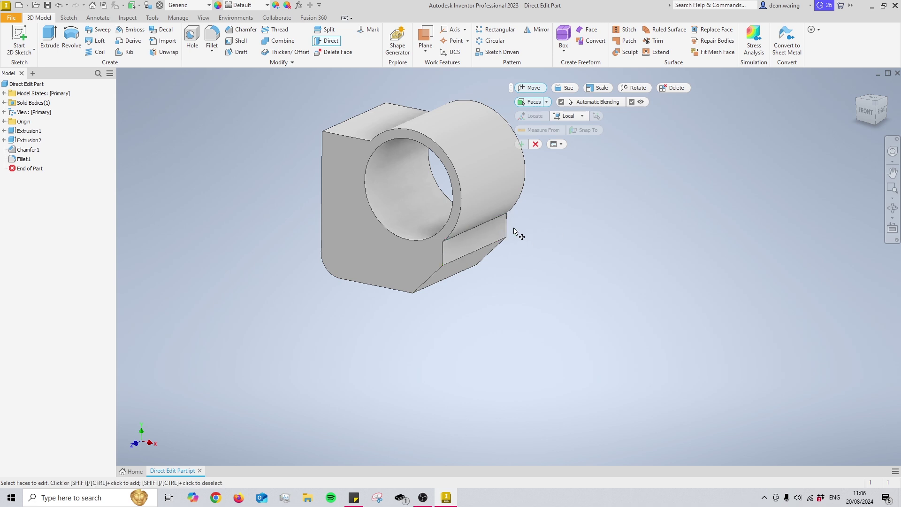
# - Raise the bore, top and outer cylinder faces 3.250 mm, then undo and leave Direct editing
pyautogui.moveTo(466, 278); pyautogui.dragTo(539, 287, button='middle')
pyautogui.click(458, 221)
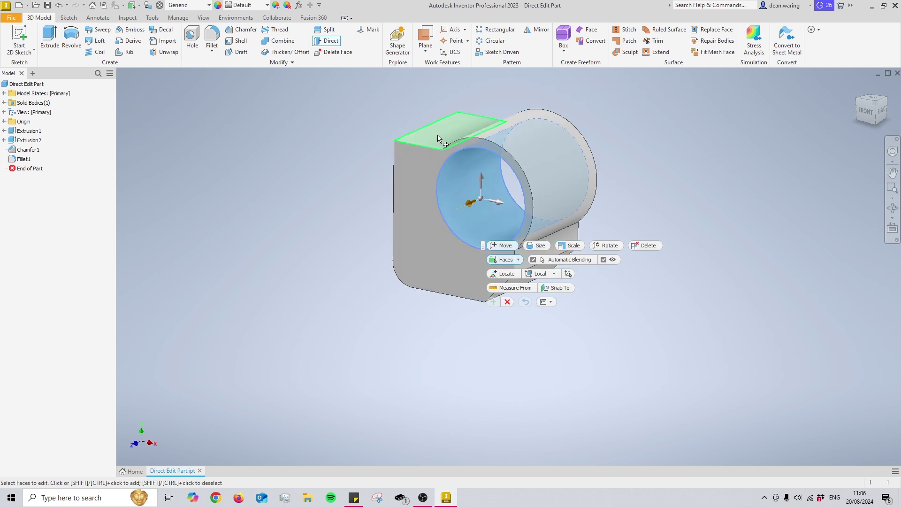
pyautogui.click(469, 128)
pyautogui.click(517, 141)
pyautogui.moveTo(482, 181); pyautogui.dragTo(482, 143)
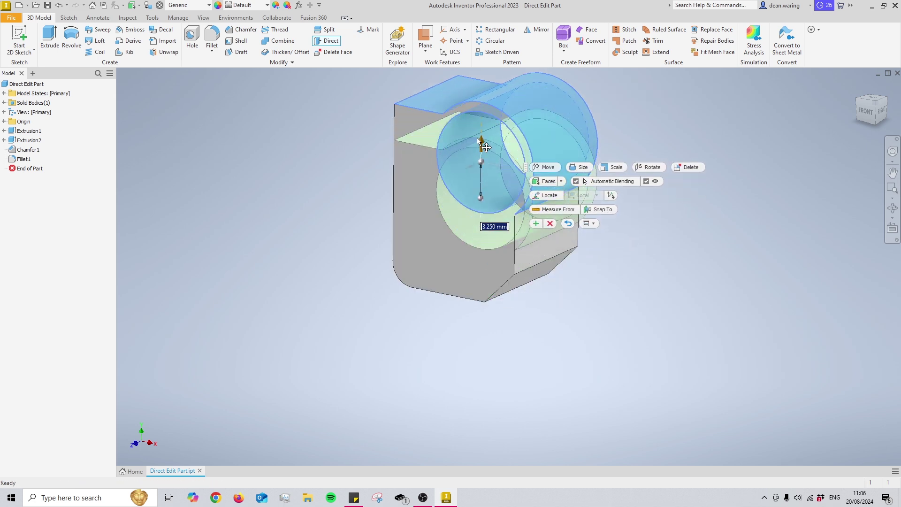
pyautogui.click(535, 223)
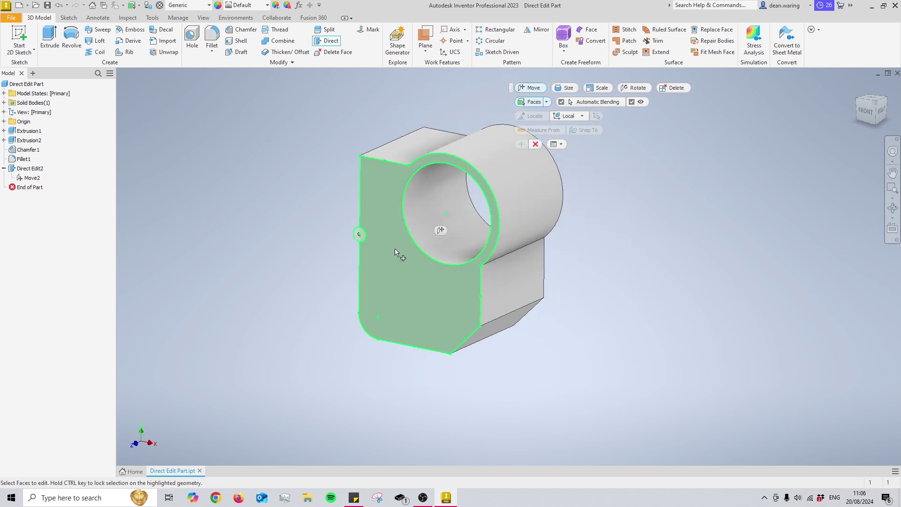
pyautogui.hotkey('ctrl', 'z')
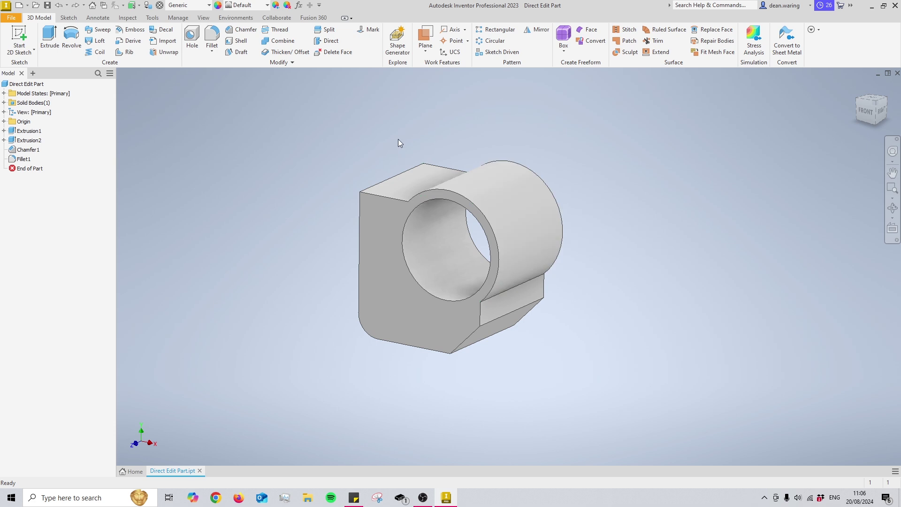
# - Trial pulling the outer cylinder face upward, undo it, reposition the view and reopen Direct editing
pyautogui.click(332, 40)
pyautogui.click(473, 175)
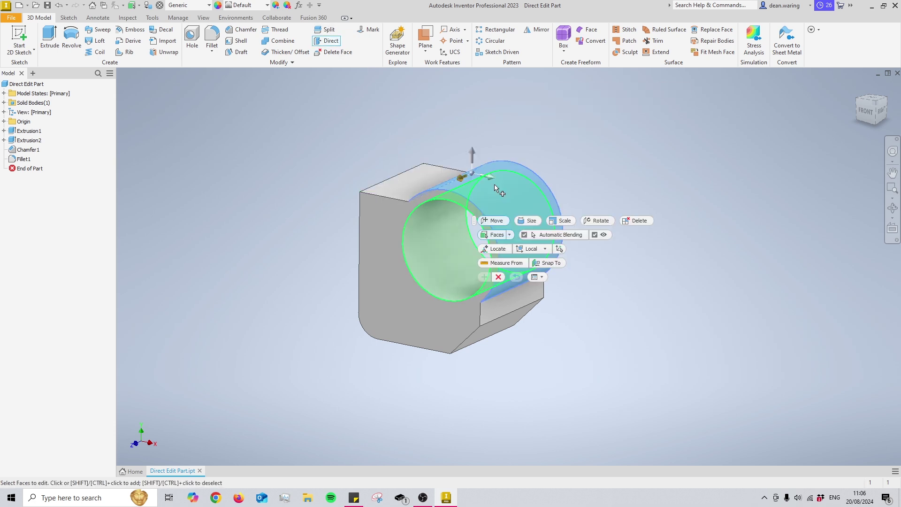
pyautogui.moveTo(474, 158); pyautogui.dragTo(474, 62)
pyautogui.press('Return')
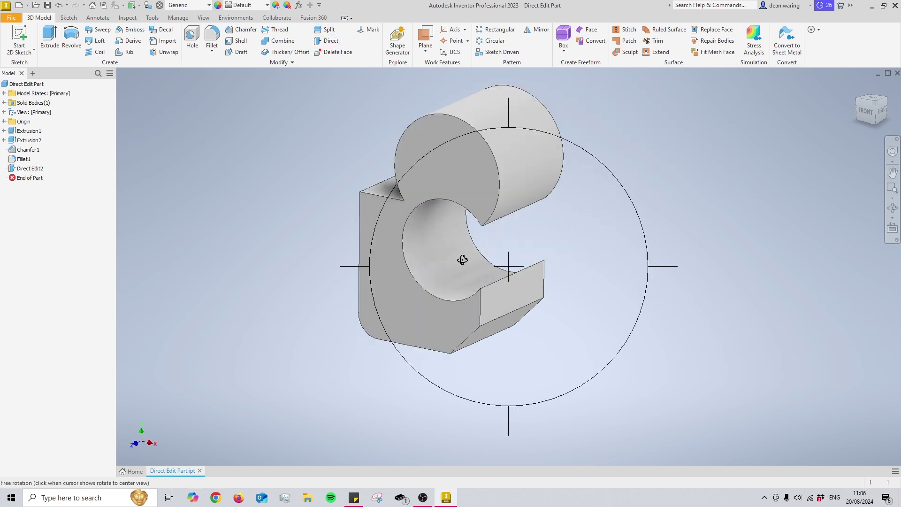
pyautogui.keyDown('shift'); pyautogui.moveTo(460, 258); pyautogui.dragTo(496, 243, button='middle'); pyautogui.keyUp('shift')
pyautogui.hotkey('ctrl', 'z')
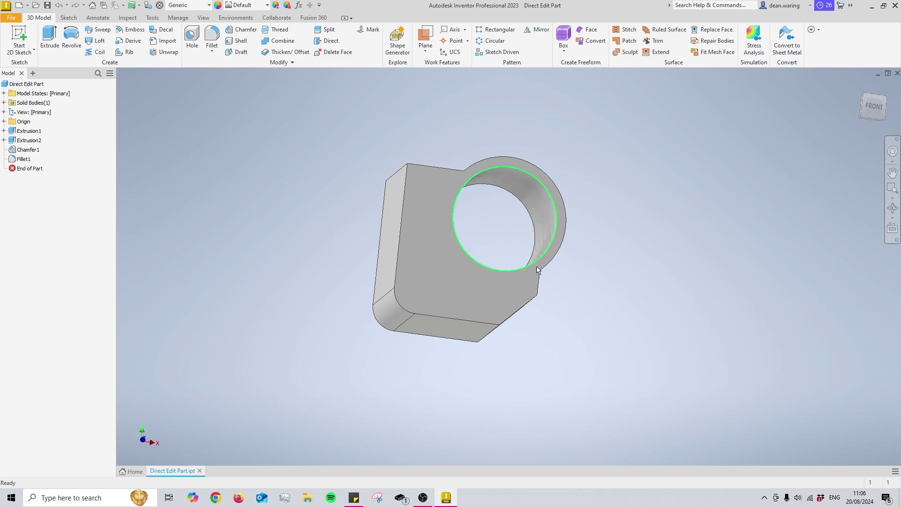
pyautogui.moveTo(526, 277); pyautogui.dragTo(619, 289, button='middle')
pyautogui.press('F4')
pyautogui.moveTo(568, 293); pyautogui.dragTo(512, 259, button='middle')
pyautogui.press('Escape')
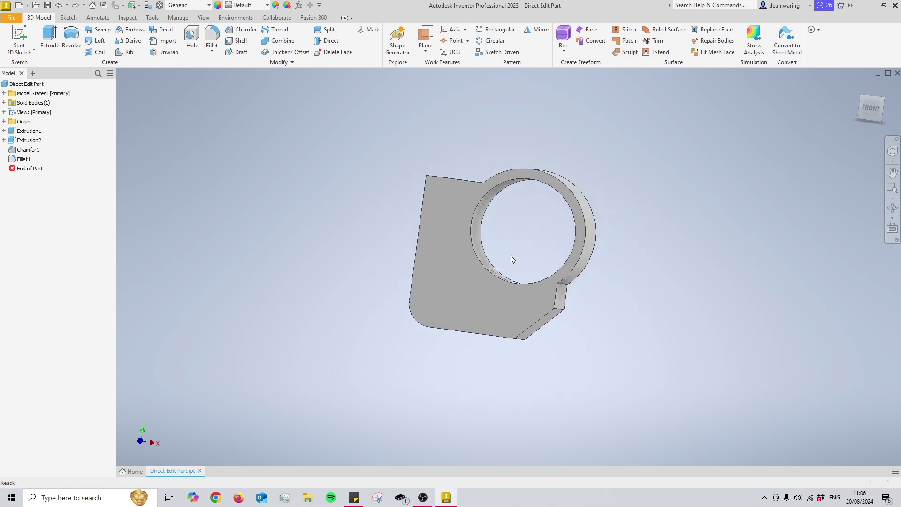
pyautogui.click(328, 41)
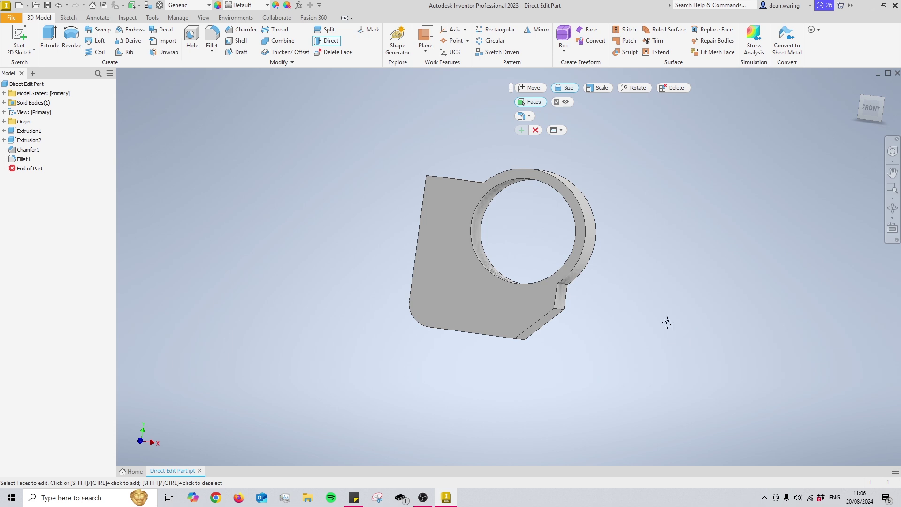
# - Resize the boss cylinder face in trials of -0.500 mm and 3.750 mm
pyautogui.moveTo(668, 322); pyautogui.dragTo(729, 294, button='middle')
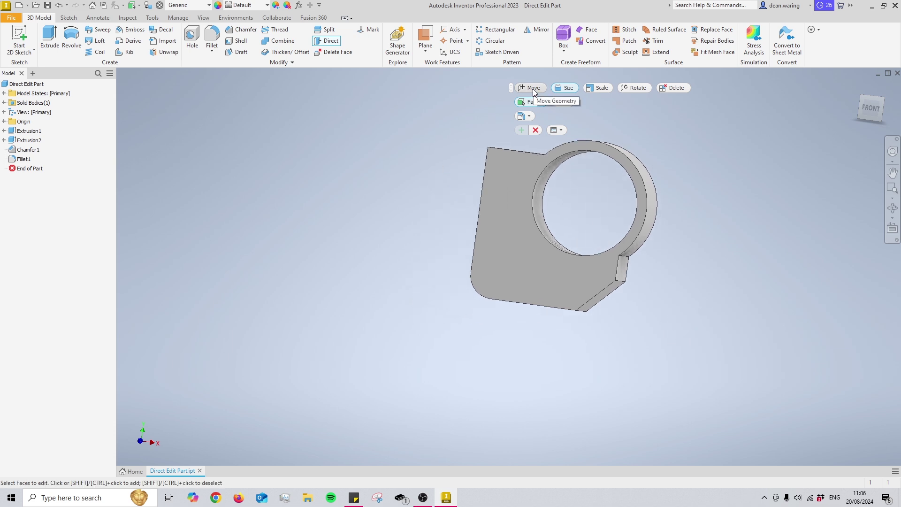
pyautogui.keyDown('shift'); pyautogui.moveTo(661, 237); pyautogui.dragTo(582, 243, button='middle'); pyautogui.keyUp('shift')
pyautogui.click(582, 244)
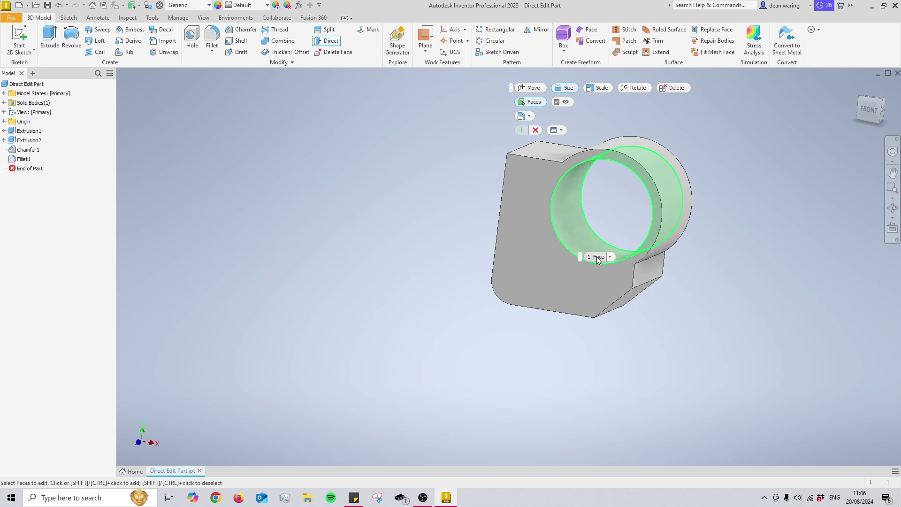
pyautogui.moveTo(596, 257); pyautogui.dragTo(554, 247, button='middle')
pyautogui.click(574, 235)
pyautogui.moveTo(604, 207); pyautogui.dragTo(617, 219)
pyautogui.press('Return')
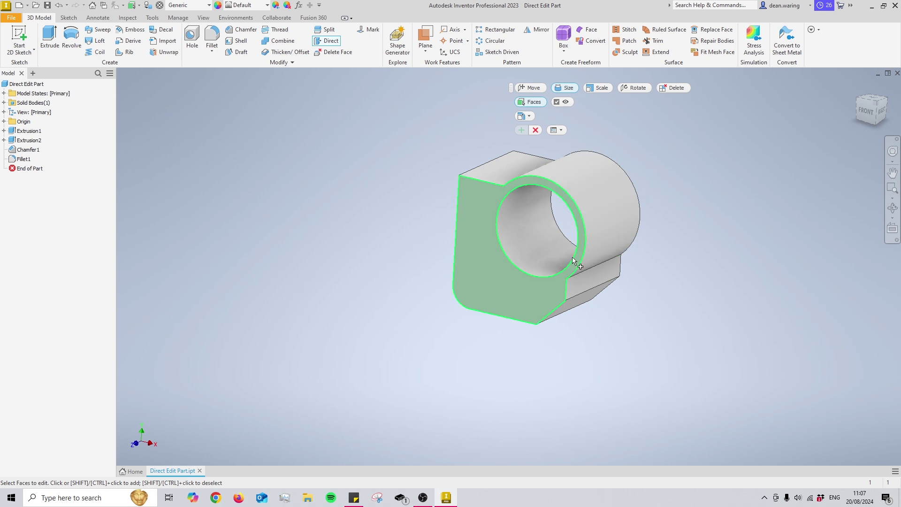
pyautogui.click(582, 203)
pyautogui.moveTo(580, 200); pyautogui.dragTo(632, 192)
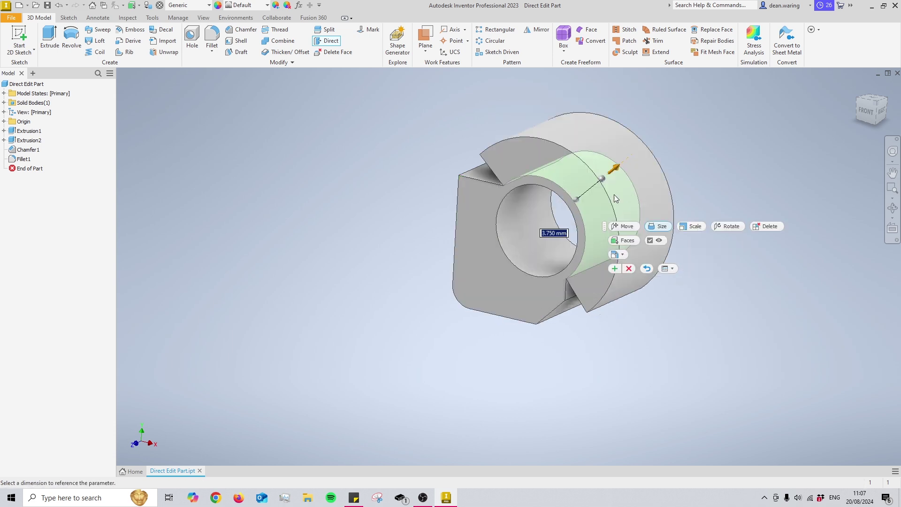
pyautogui.press('Return')
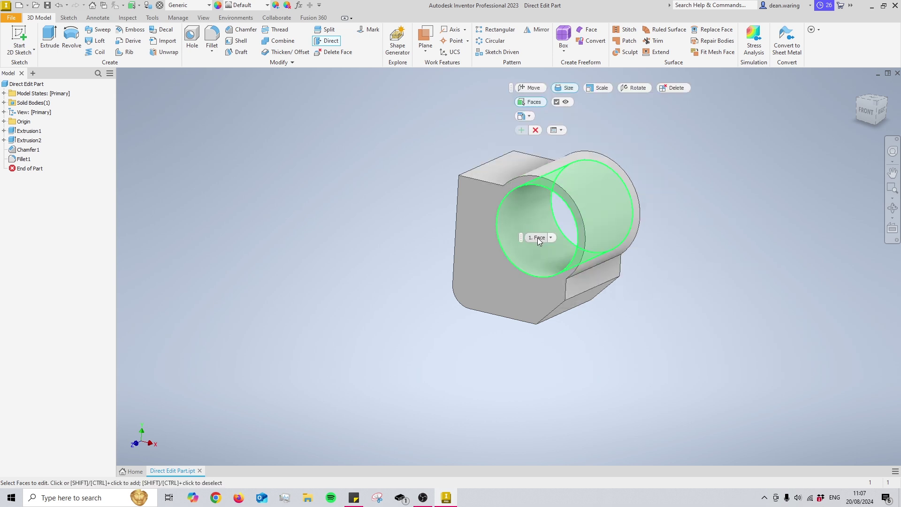
# - Resize the outer cylinder face to 5.750 mm with shaded preview and apply it
pyautogui.click(556, 102)
pyautogui.click(578, 208)
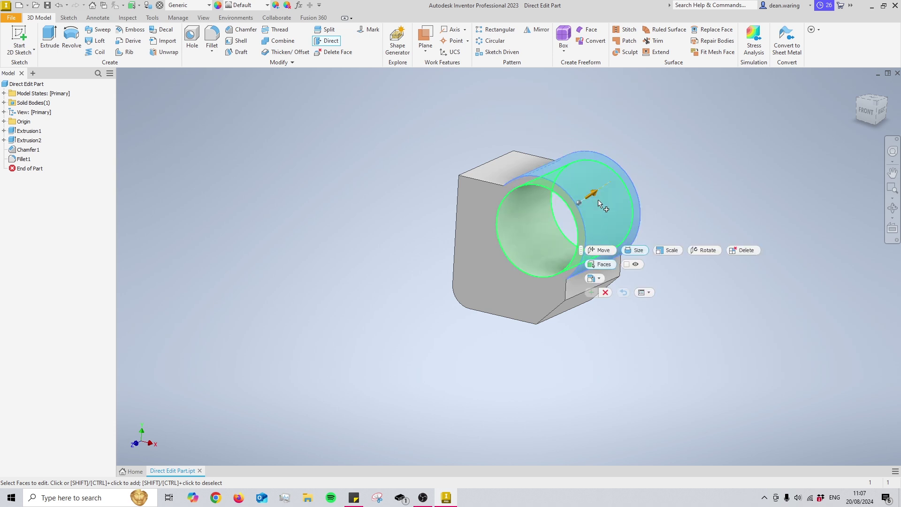
pyautogui.moveTo(653, 186); pyautogui.dragTo(632, 121)
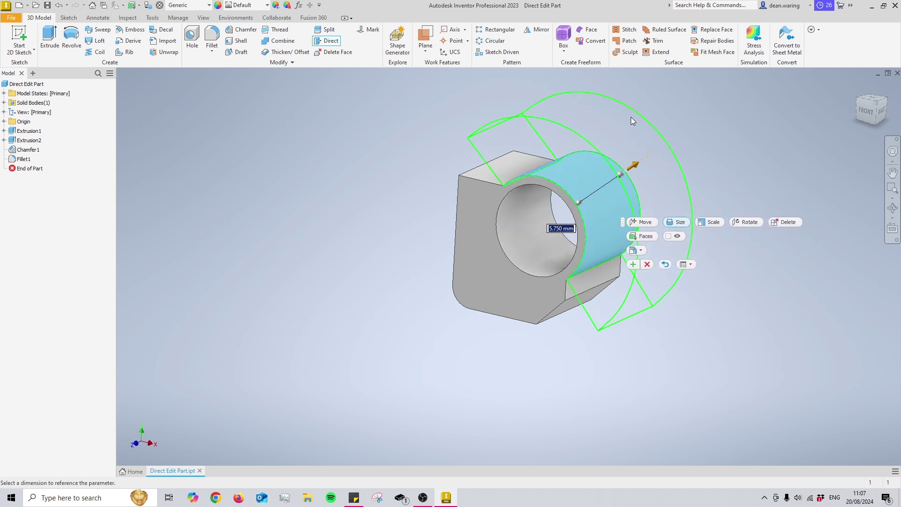
pyautogui.click(670, 236)
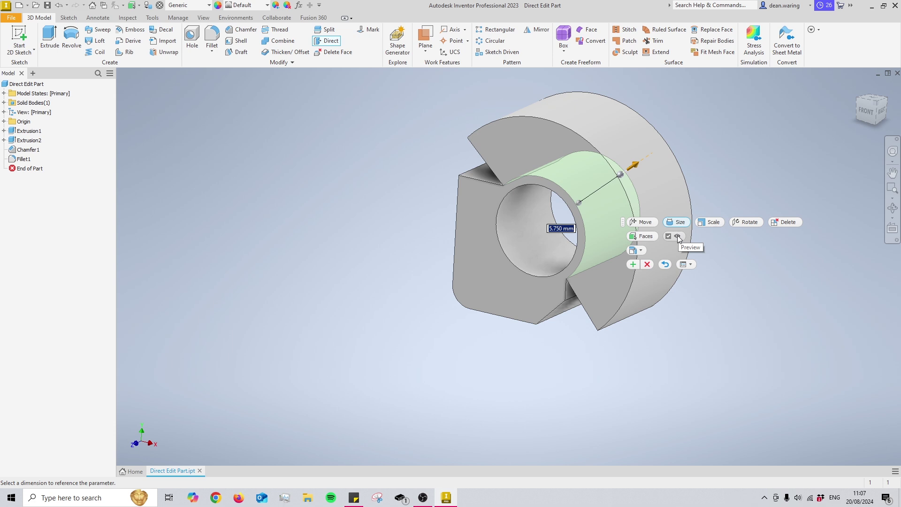
pyautogui.press('Return')
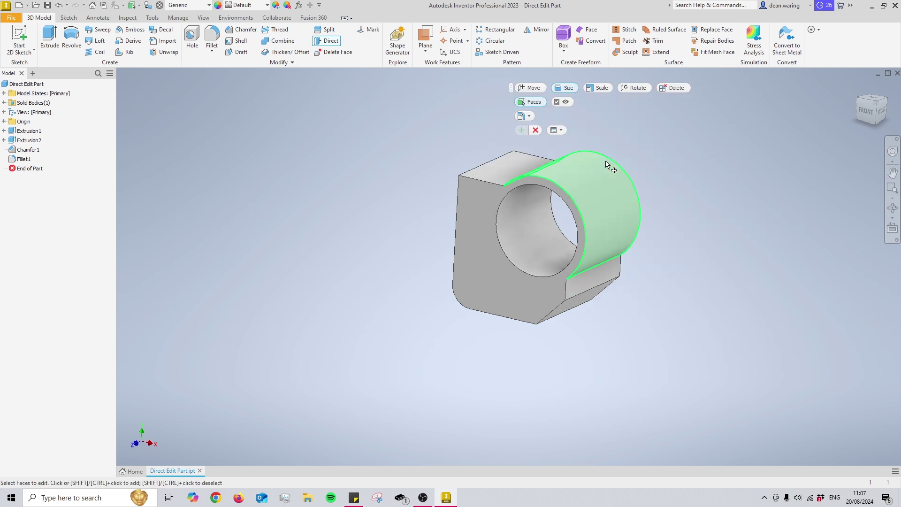
pyautogui.click(539, 235)
# - Try uniform body scale factors of 0.5 and 2, cancel back to 1.0, and open the Uniform dropdown
pyautogui.moveTo(555, 219)
pyautogui.mouseDown()
pyautogui.moveTo(588, 224)
pyautogui.moveTo(571, 221)
pyautogui.mouseUp()
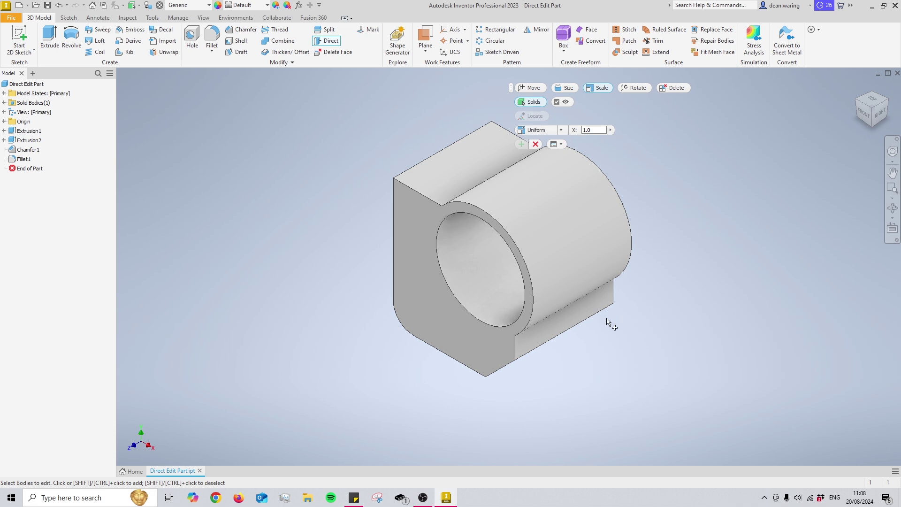
pyautogui.click(579, 269)
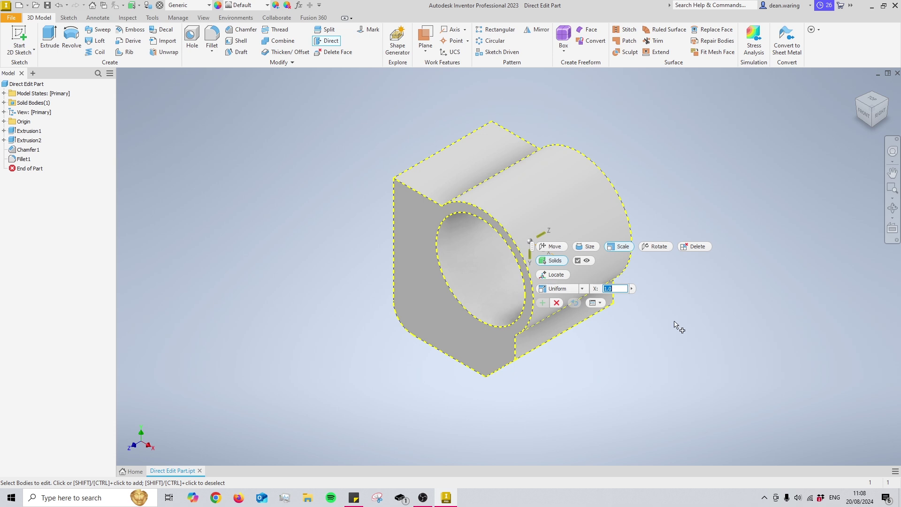
pyautogui.click(603, 335)
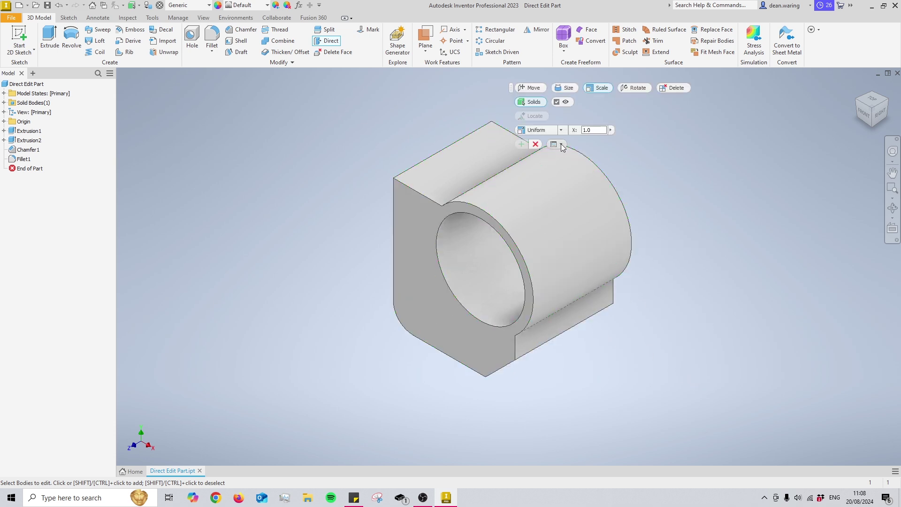
pyautogui.click(606, 282)
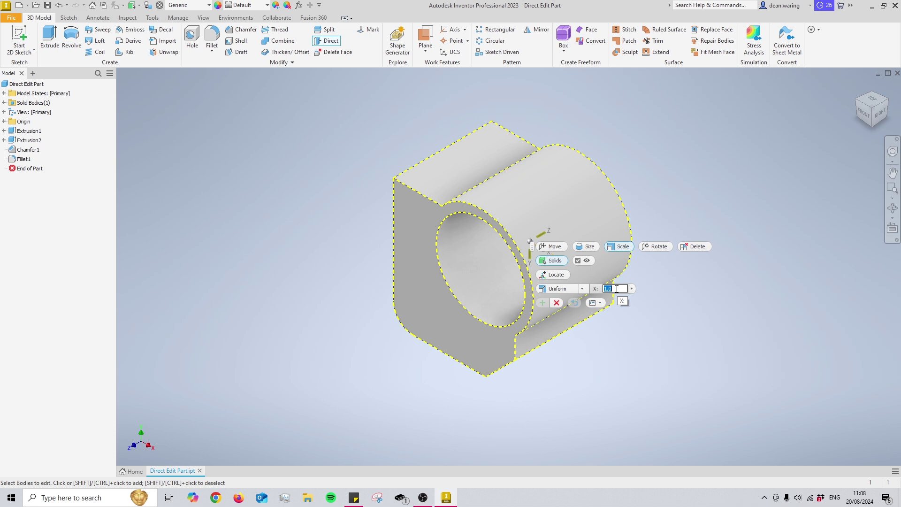
pyautogui.press('Return')
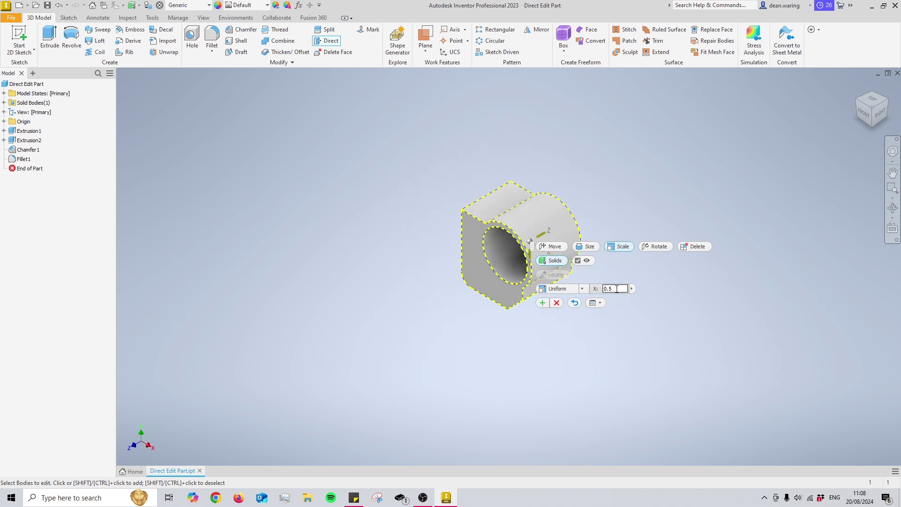
pyautogui.doubleClick(617, 289)
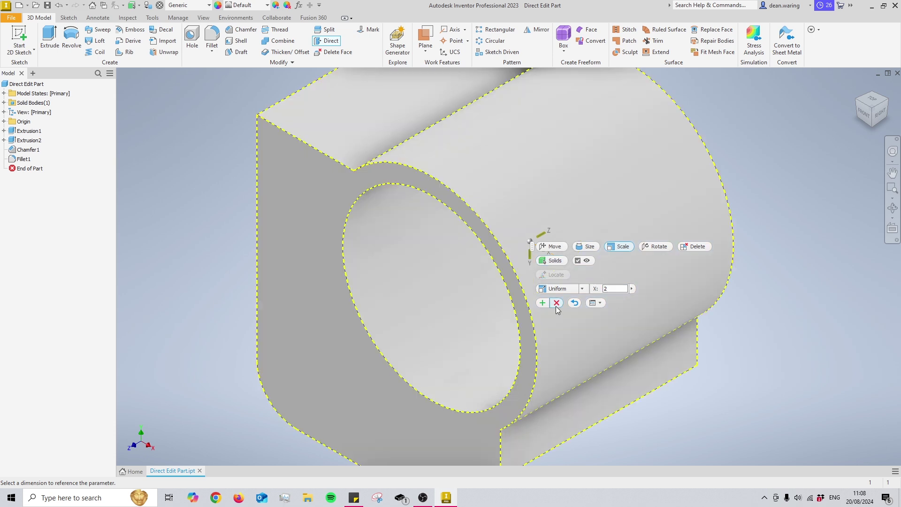
pyautogui.click(574, 303)
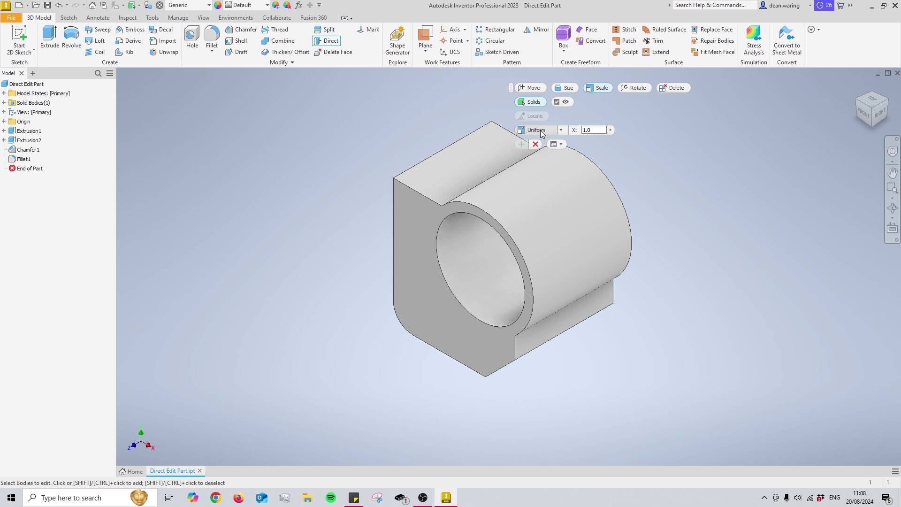
pyautogui.click(561, 130)
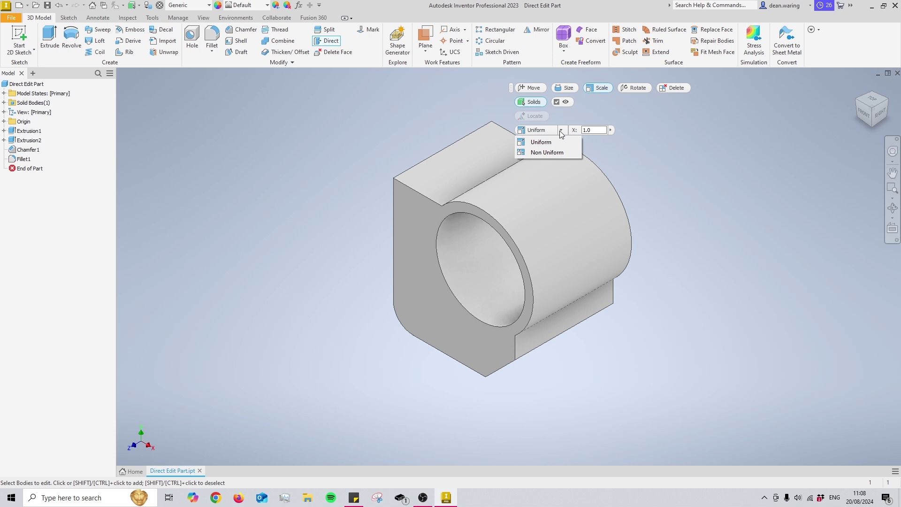
# - Apply a non-uniform body scale of X 3, Y .8, Z .5
pyautogui.click(556, 152)
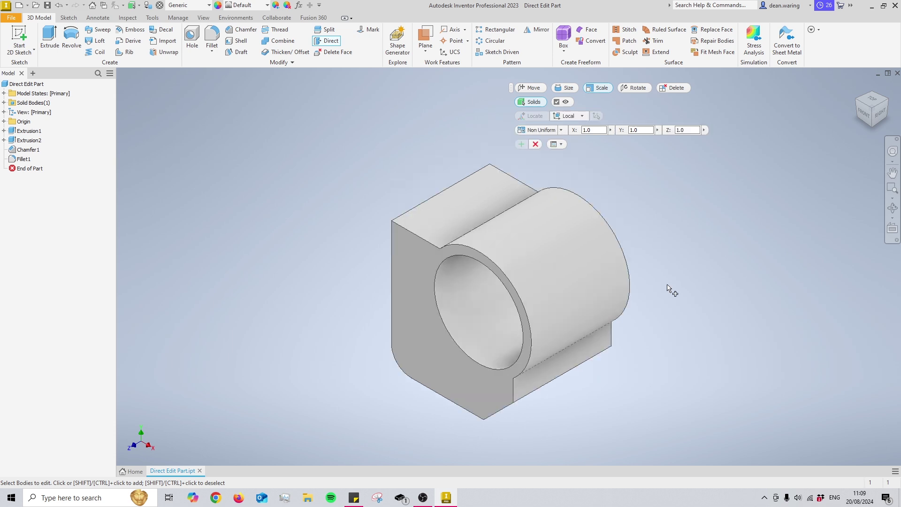
pyautogui.click(564, 302)
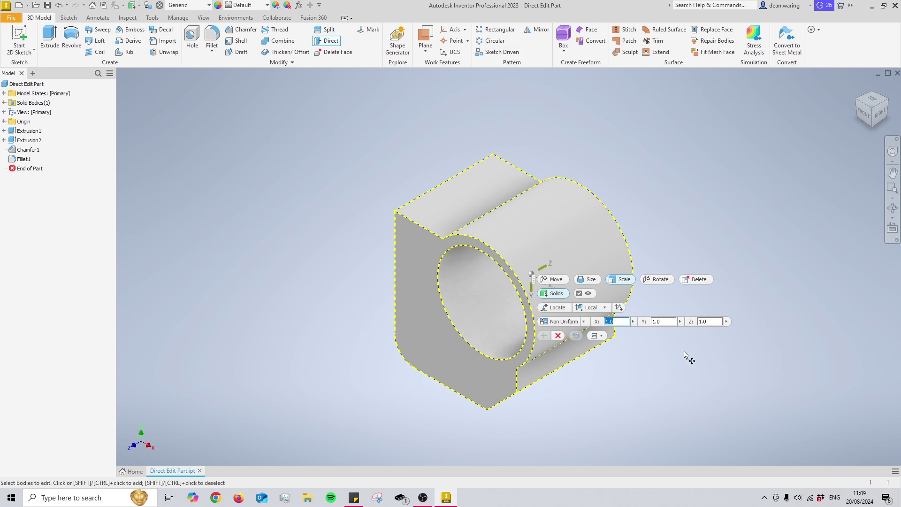
pyautogui.moveTo(704, 346); pyautogui.dragTo(622, 270, button='middle')
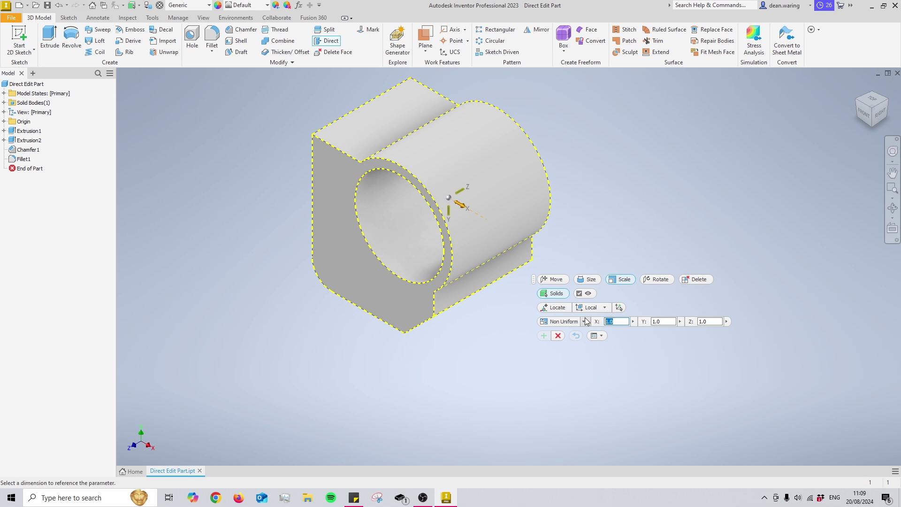
pyautogui.write('3')
pyautogui.press('Tab')
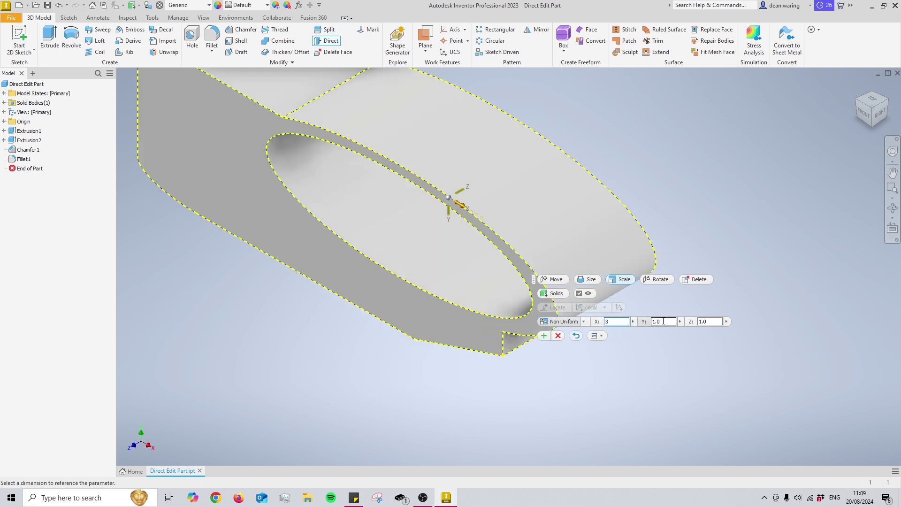
pyautogui.write('.8')
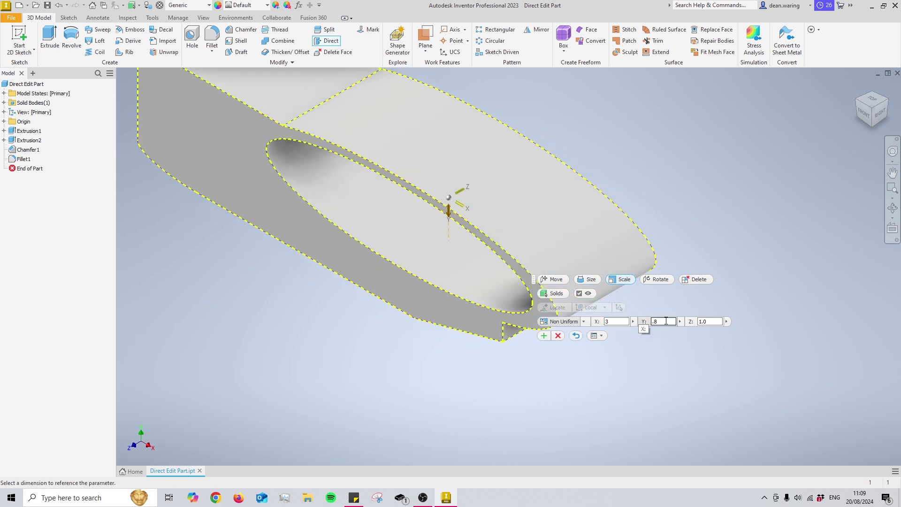
pyautogui.press('Tab')
pyautogui.write('1')
pyautogui.write('0')
pyautogui.press('Return')
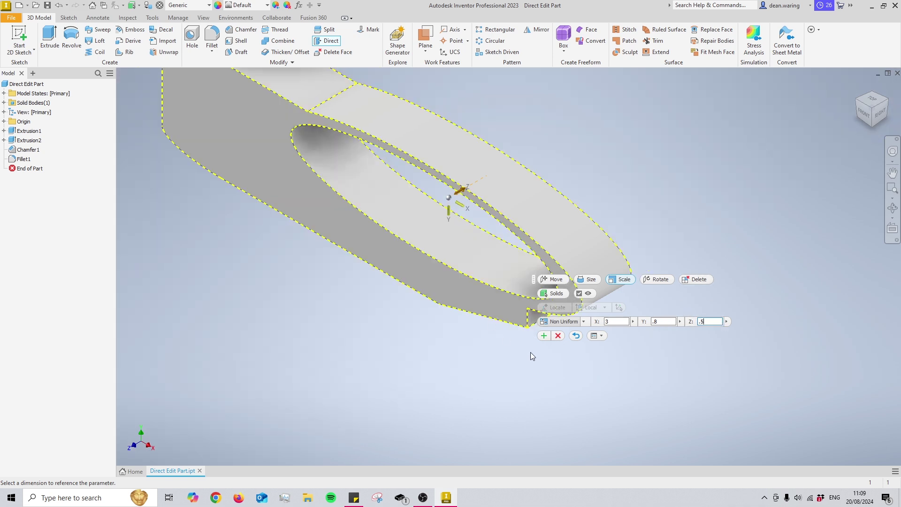
pyautogui.click(544, 336)
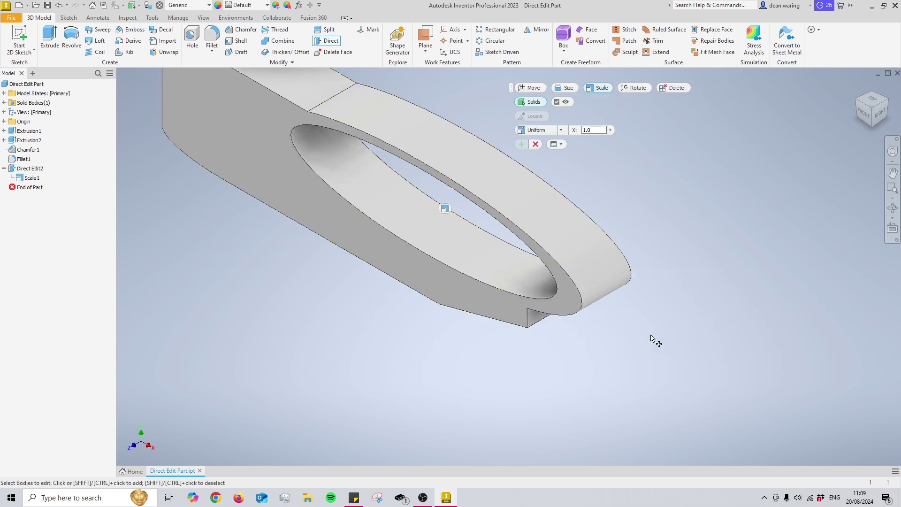
# - Orbit to inspect the flattened clamp, then delete the Direct Edit2 scale feature
pyautogui.scroll(-2, 629, 290)
pyautogui.keyDown('shift'); pyautogui.moveTo(588, 271); pyautogui.dragTo(531, 274, button='middle'); pyautogui.keyUp('shift')
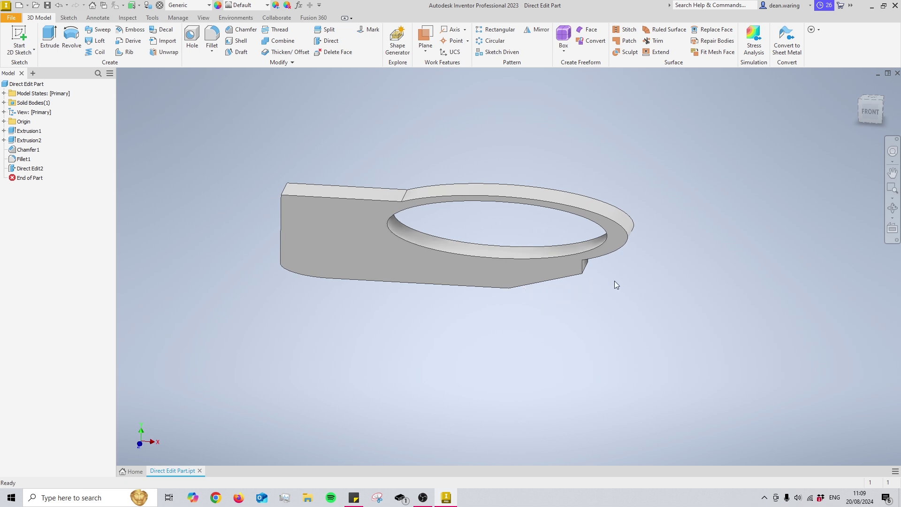
pyautogui.rightClick(29, 168)
pyautogui.click(34, 187)
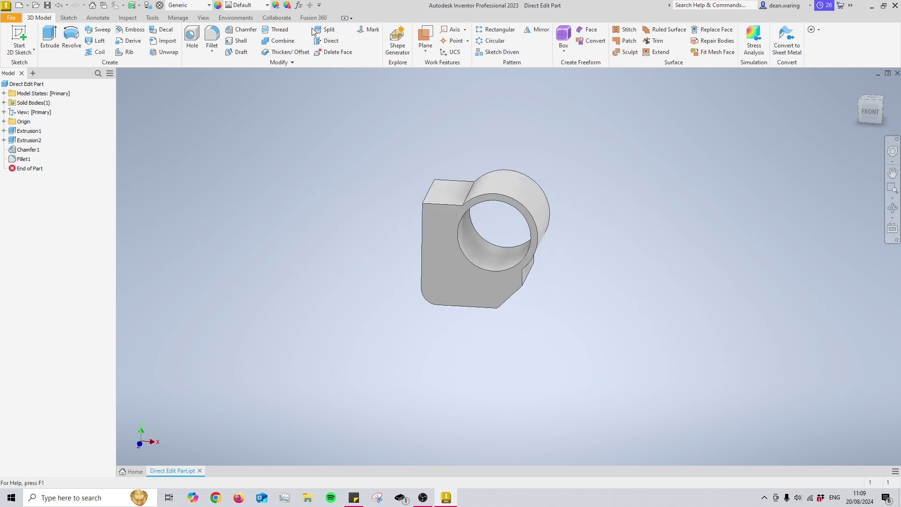
# - Start a new direct edit and trial front-face tilts of -25, 40 and 25 degrees
pyautogui.click(327, 41)
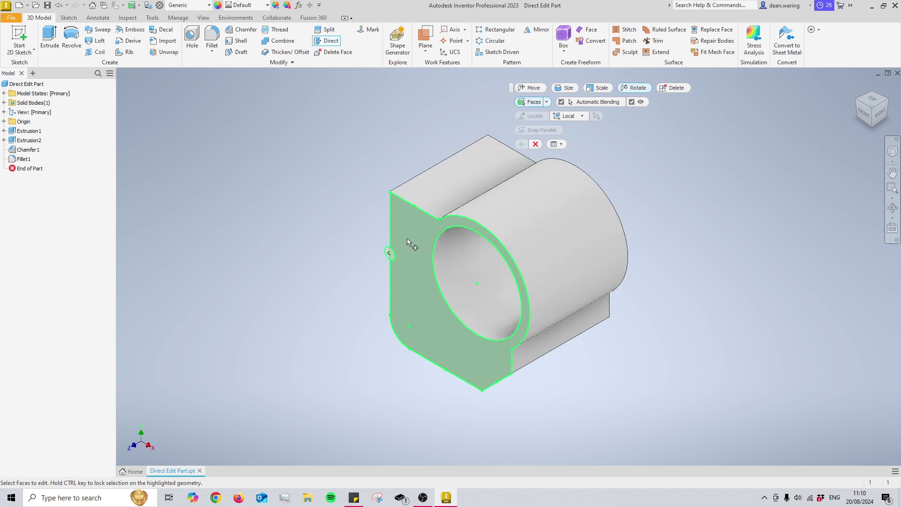
pyautogui.click(477, 286)
pyautogui.keyDown('ctrl'); pyautogui.click(449, 237); pyautogui.keyUp('ctrl')
pyautogui.click(407, 272)
pyautogui.moveTo(425, 257); pyautogui.dragTo(369, 281)
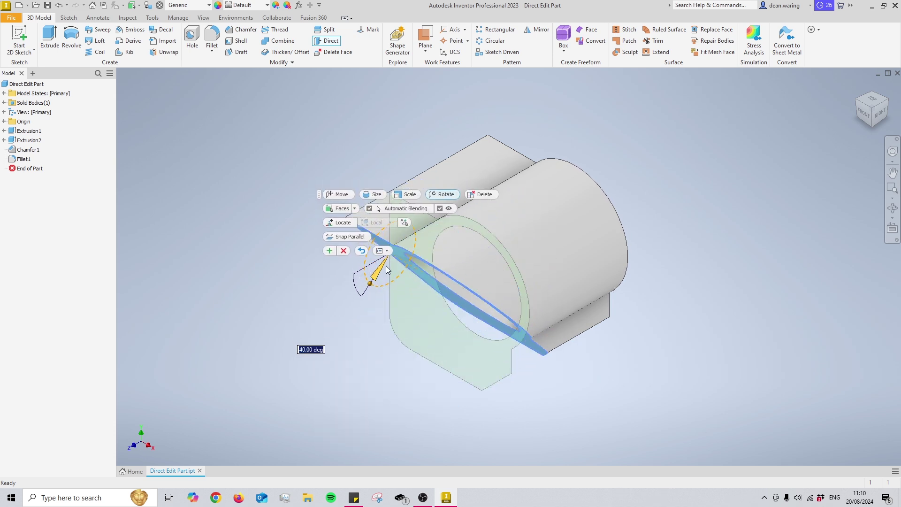
pyautogui.click(881, 115)
pyautogui.moveTo(461, 288); pyautogui.dragTo(441, 261)
pyautogui.keyDown('shift'); pyautogui.moveTo(441, 260); pyautogui.dragTo(468, 249, button='middle'); pyautogui.keyUp('shift')
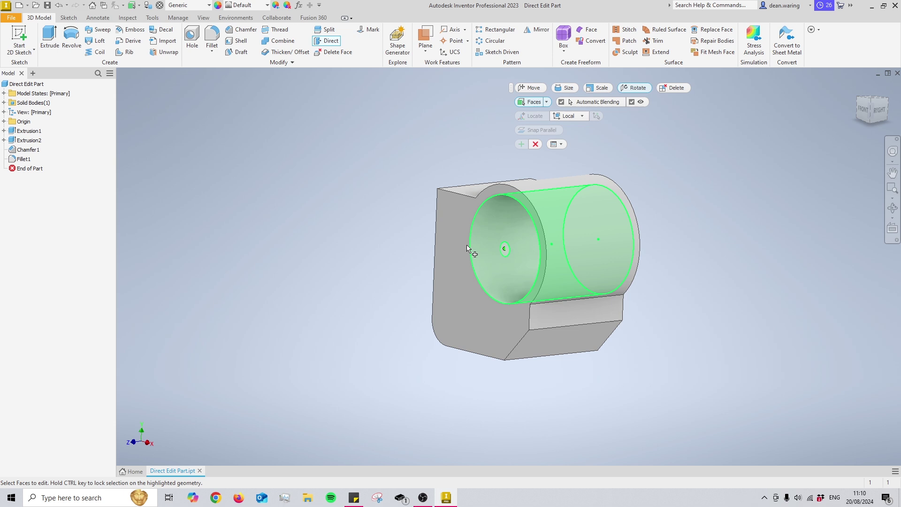
# - Rotate the front flange face through -30 and -35 to 20 degrees, then return to the home view
pyautogui.click(448, 201)
pyautogui.keyDown('shift'); pyautogui.moveTo(447, 201); pyautogui.dragTo(585, 269, button='middle'); pyautogui.keyUp('shift')
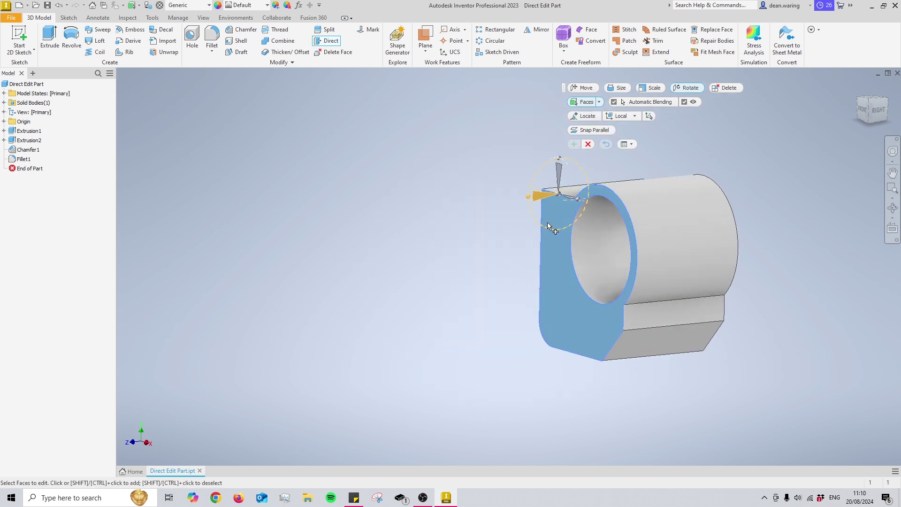
pyautogui.moveTo(541, 200); pyautogui.dragTo(550, 197)
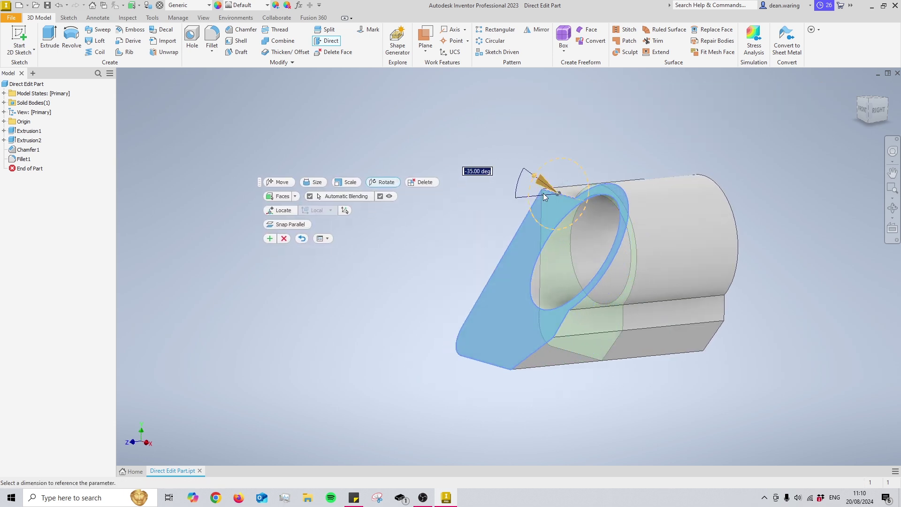
pyautogui.keyDown('shift'); pyautogui.moveTo(544, 187); pyautogui.dragTo(526, 275, button='middle'); pyautogui.keyUp('shift')
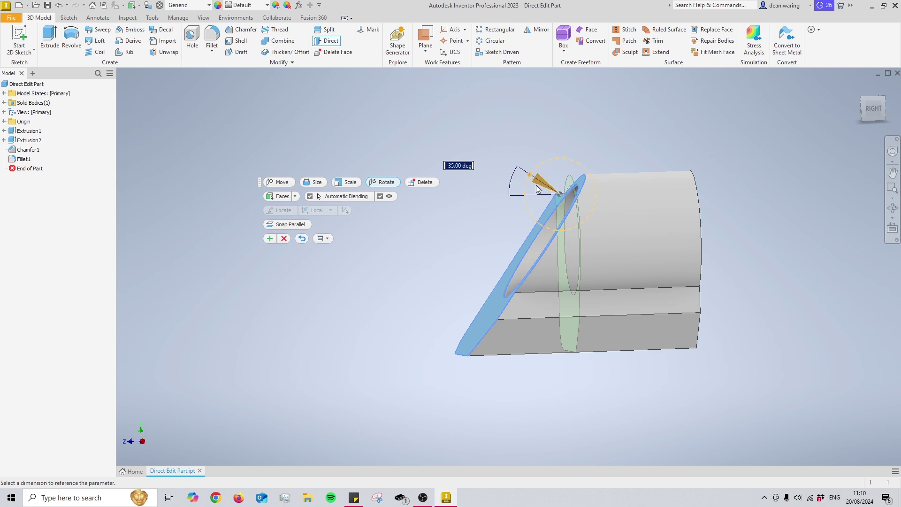
pyautogui.moveTo(530, 174); pyautogui.dragTo(527, 207)
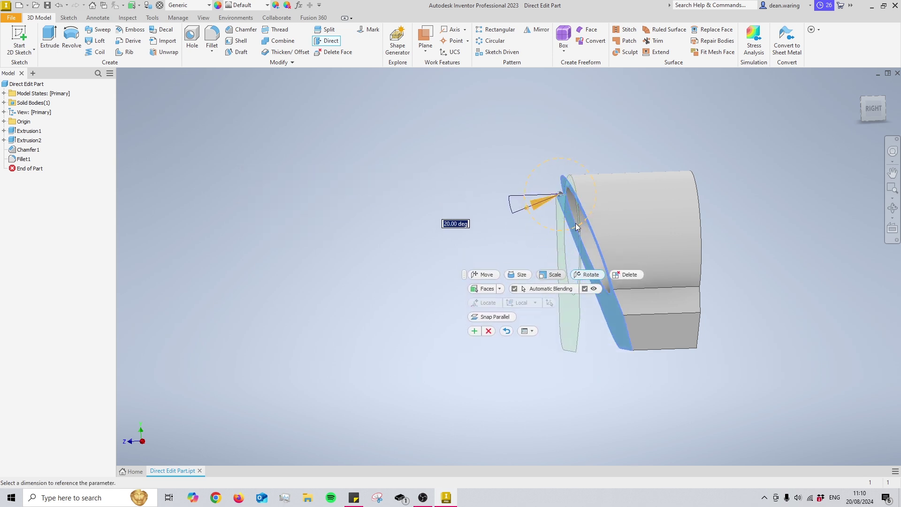
pyautogui.keyDown('shift'); pyautogui.moveTo(576, 224); pyautogui.dragTo(589, 251, button='middle'); pyautogui.keyUp('shift')
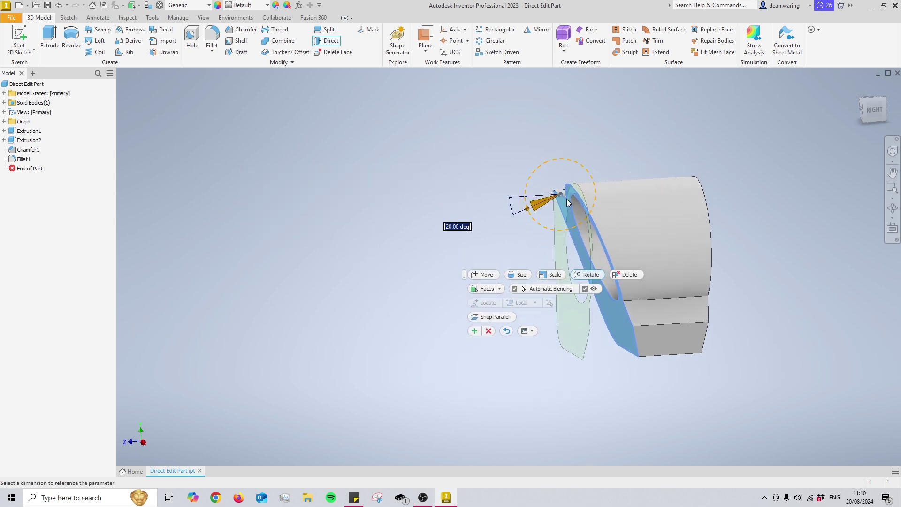
pyautogui.press('F6')
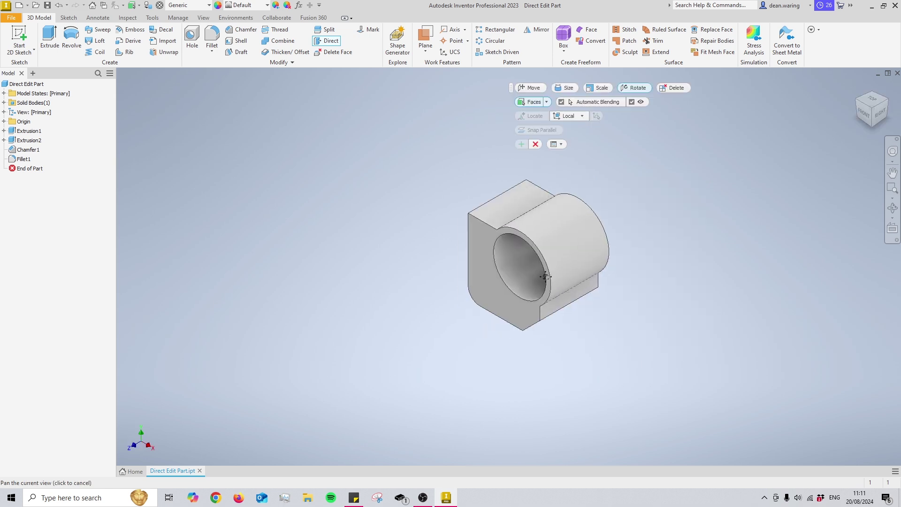
pyautogui.moveTo(528, 276)
pyautogui.mouseDown(button='middle')
pyautogui.moveTo(524, 285)
pyautogui.moveTo(517, 278)
pyautogui.mouseUp(button='middle')
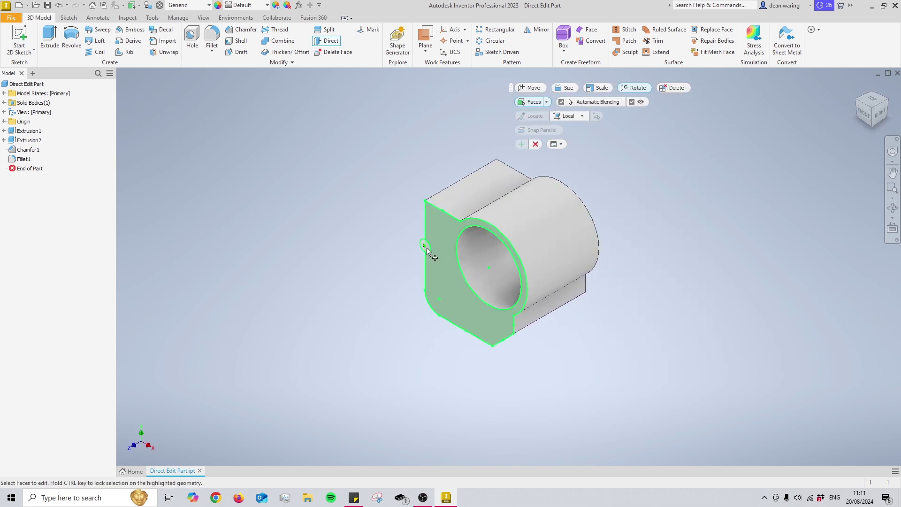
# - Rotate the clamp's front face to a -25.5 degree tilt
pyautogui.click(443, 230)
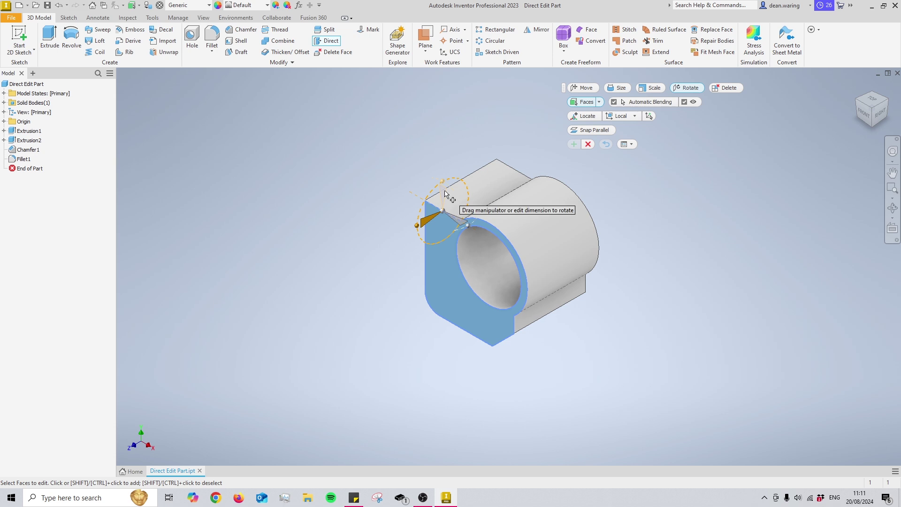
pyautogui.moveTo(428, 196)
pyautogui.mouseDown()
pyautogui.moveTo(426, 215)
pyautogui.moveTo(429, 206)
pyautogui.mouseUp()
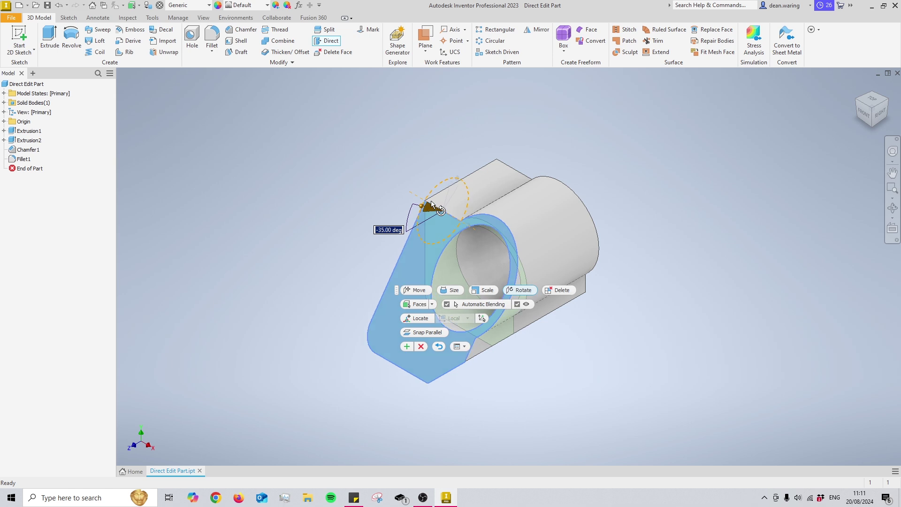
pyautogui.click(386, 231)
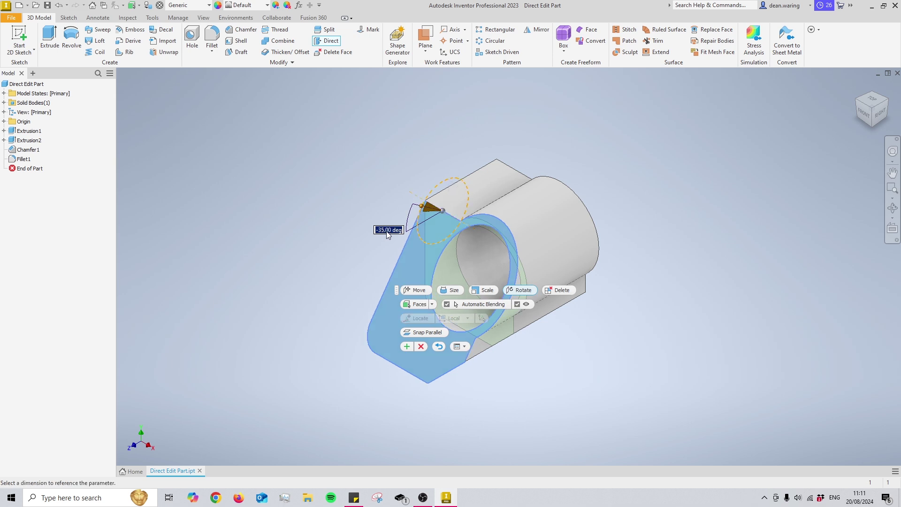
pyautogui.write('-25.5')
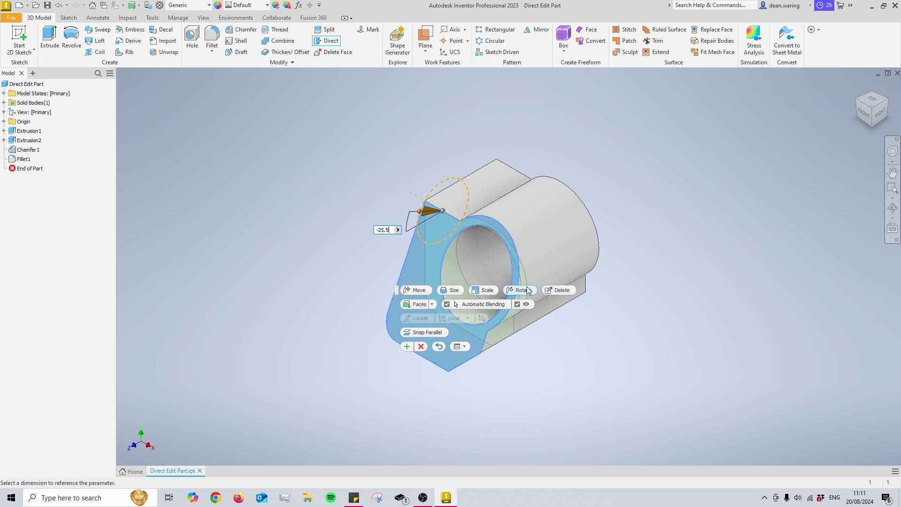
pyautogui.press('Return')
# - Angle the lower face to 15 degrees using a parallel-snapped rotation axis
pyautogui.click(432, 247)
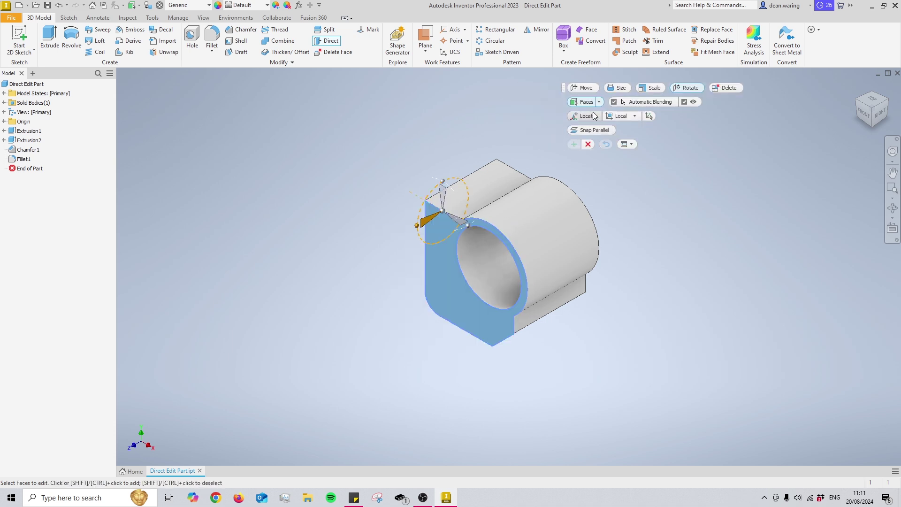
pyautogui.click(591, 130)
pyautogui.moveTo(563, 324); pyautogui.dragTo(577, 317)
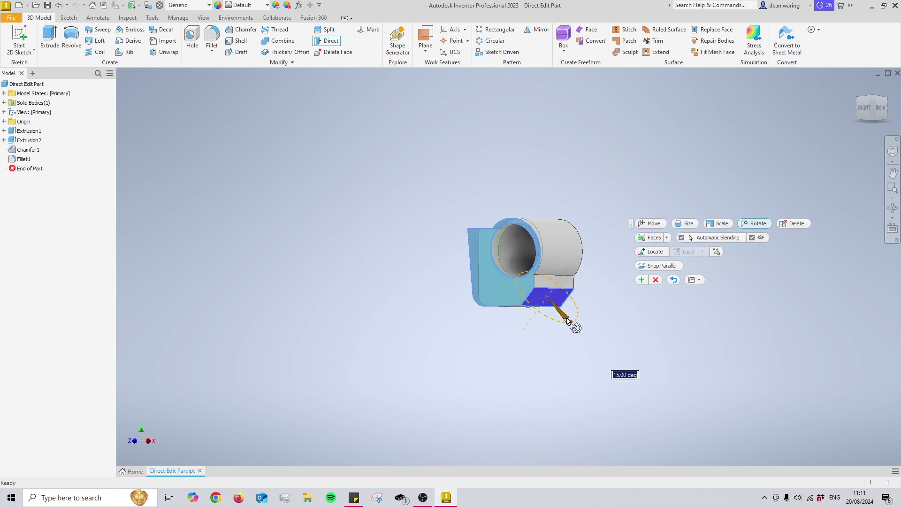
pyautogui.keyDown('shift'); pyautogui.moveTo(577, 317); pyautogui.dragTo(544, 359, button='middle'); pyautogui.keyUp('shift')
pyautogui.press('Return')
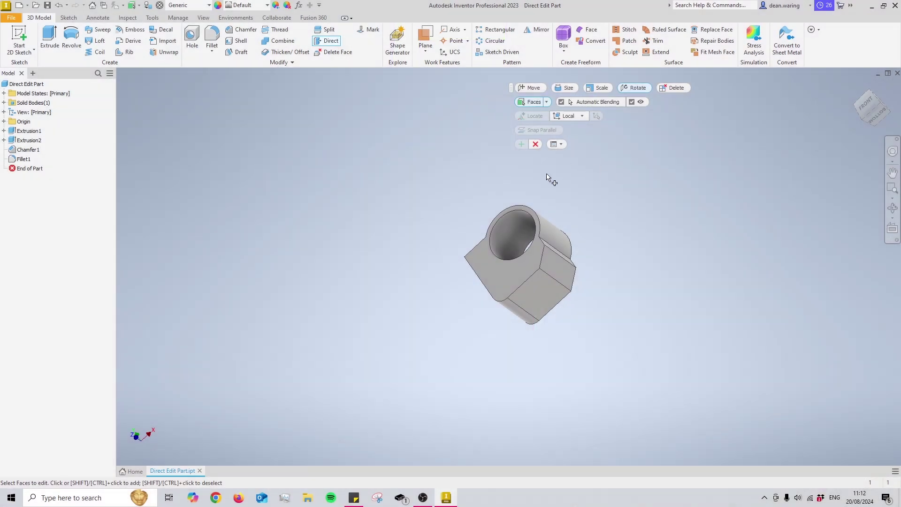
# - Try deleting the clamp's front face with Direct Edit, then cancel the failed deletion
pyautogui.click(874, 108)
pyautogui.keyDown('shift'); pyautogui.moveTo(644, 276); pyautogui.dragTo(606, 384, button='middle'); pyautogui.keyUp('shift')
pyautogui.keyDown('shift'); pyautogui.moveTo(620, 308); pyautogui.dragTo(638, 261, button='middle'); pyautogui.keyUp('shift')
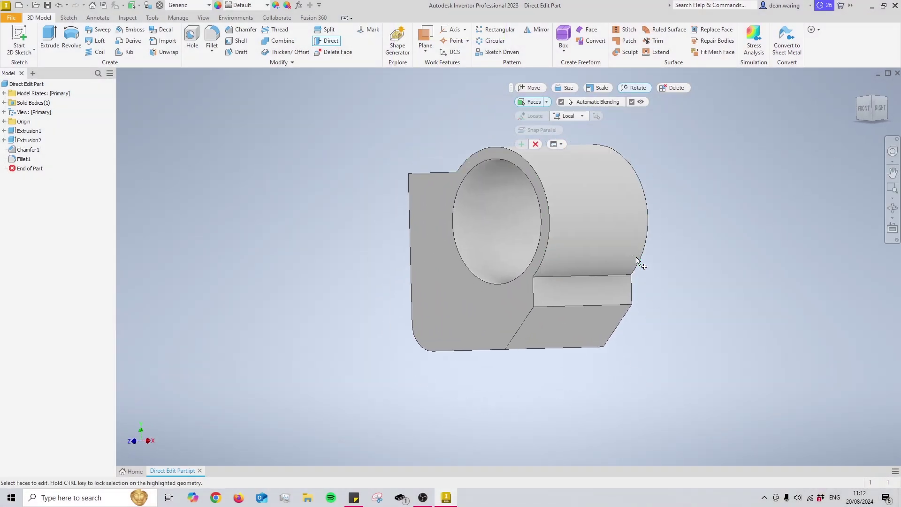
pyautogui.click(662, 90)
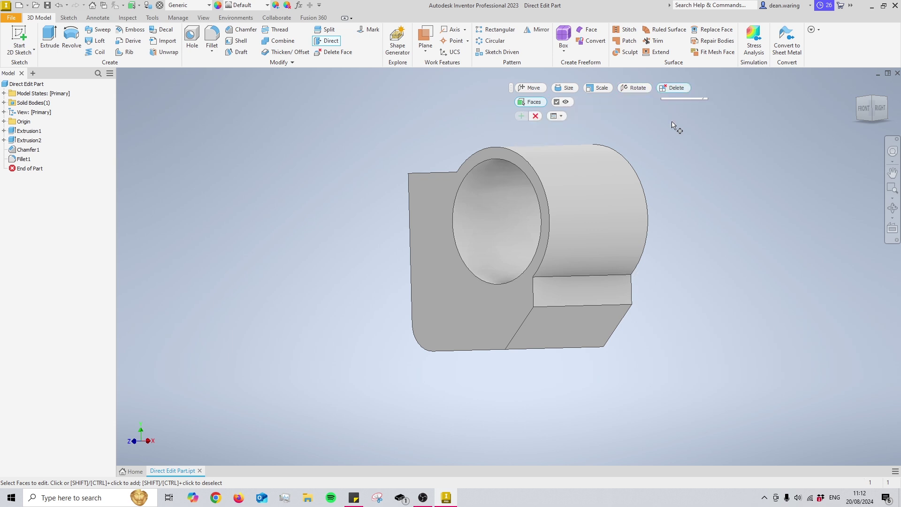
pyautogui.click(545, 297)
pyautogui.rightClick(546, 298)
pyautogui.click(550, 300)
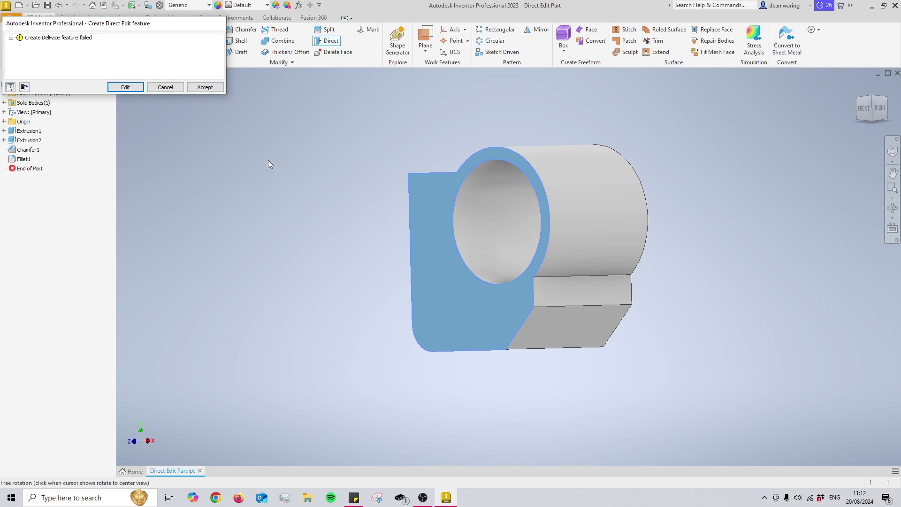
pyautogui.press('Escape')
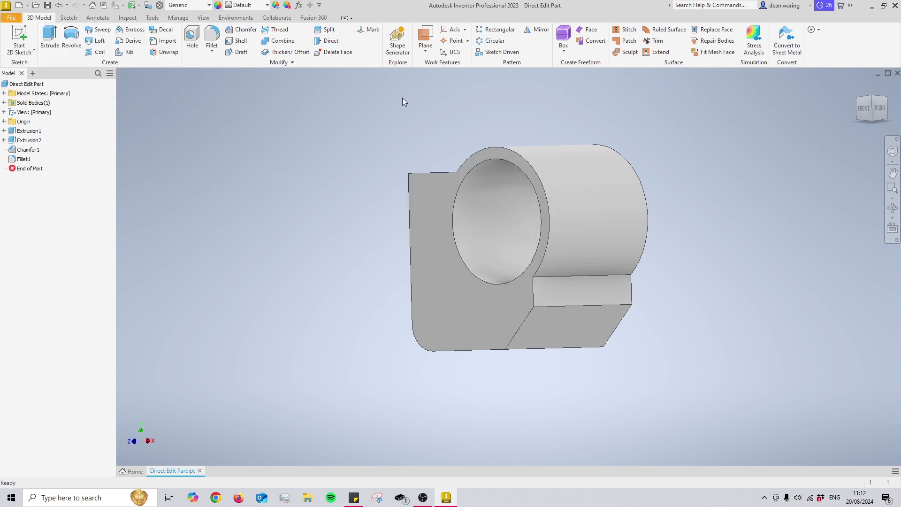
# - Delete the cylindrical outer face, undo it, and bring up the View tools
pyautogui.press('Return')
pyautogui.click(605, 226)
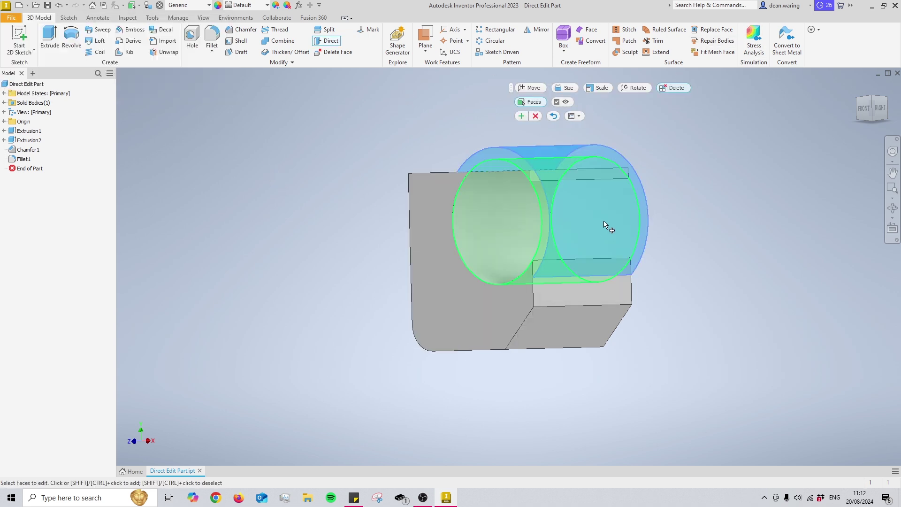
pyautogui.rightClick(605, 226)
pyautogui.click(646, 216)
pyautogui.keyDown('shift'); pyautogui.moveTo(610, 229); pyautogui.dragTo(581, 286, button='middle'); pyautogui.keyUp('shift')
pyautogui.hotkey('ctrl', 'z')
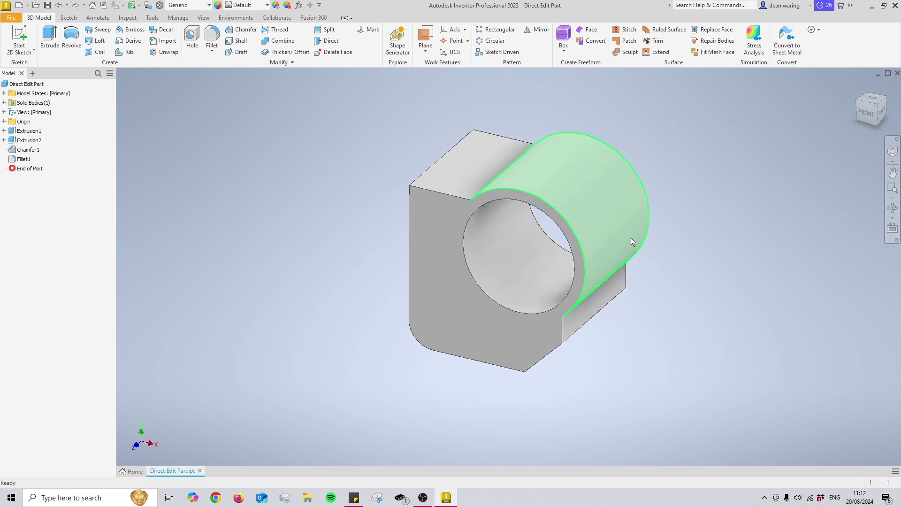
pyautogui.moveTo(632, 242)
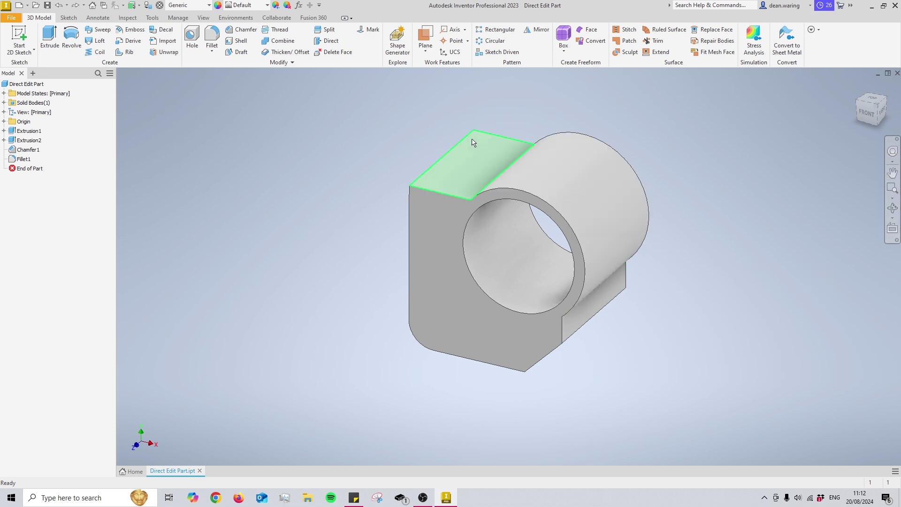
pyautogui.click(203, 18)
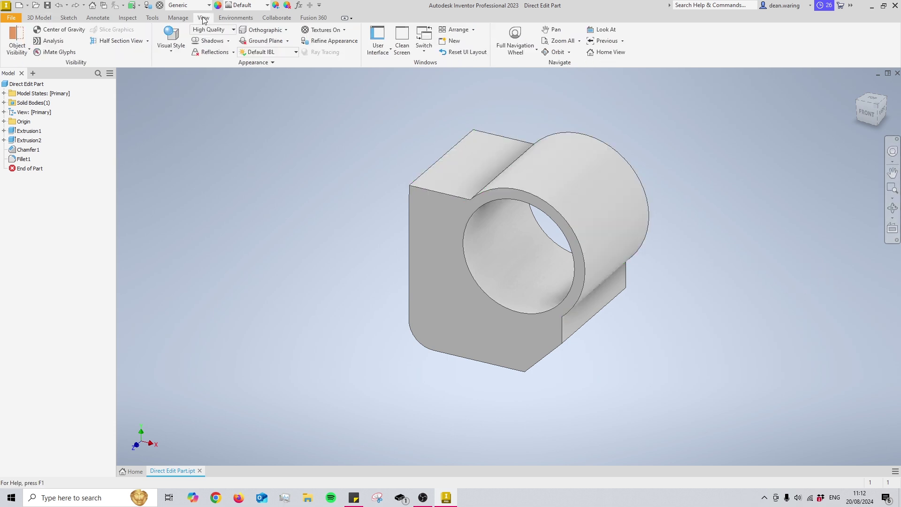
# - Create a half section view cutting 6.5 mm into the front face
pyautogui.click(130, 42)
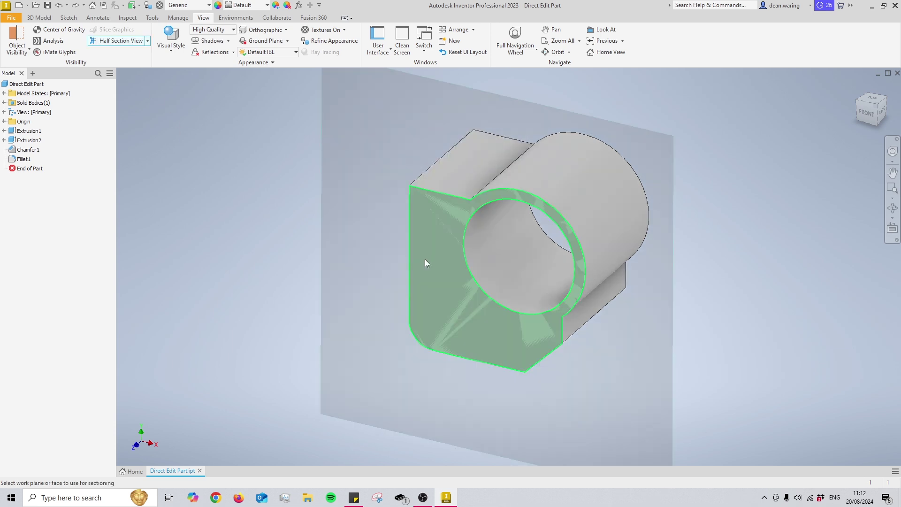
pyautogui.click(426, 263)
pyautogui.moveTo(493, 282); pyautogui.dragTo(544, 233)
pyautogui.click(594, 223)
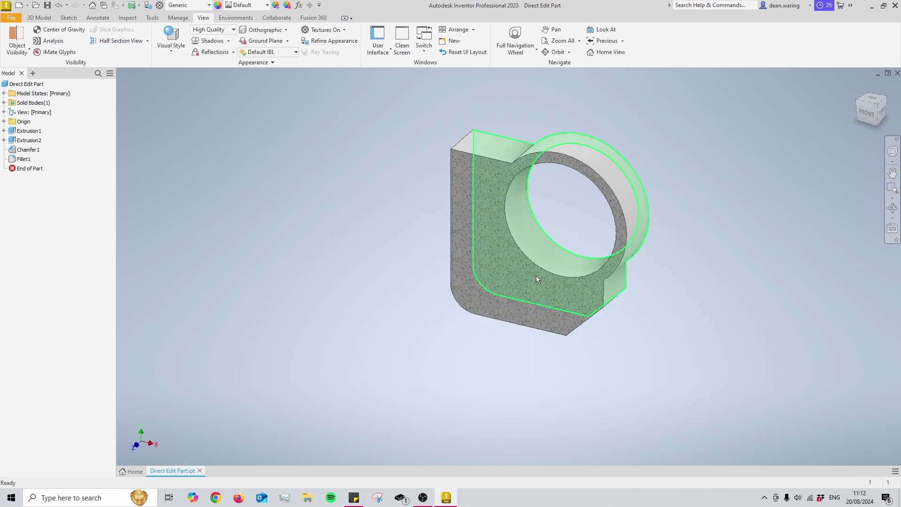
# - Return to the home view and start another half section on a picked face
pyautogui.press('F6')
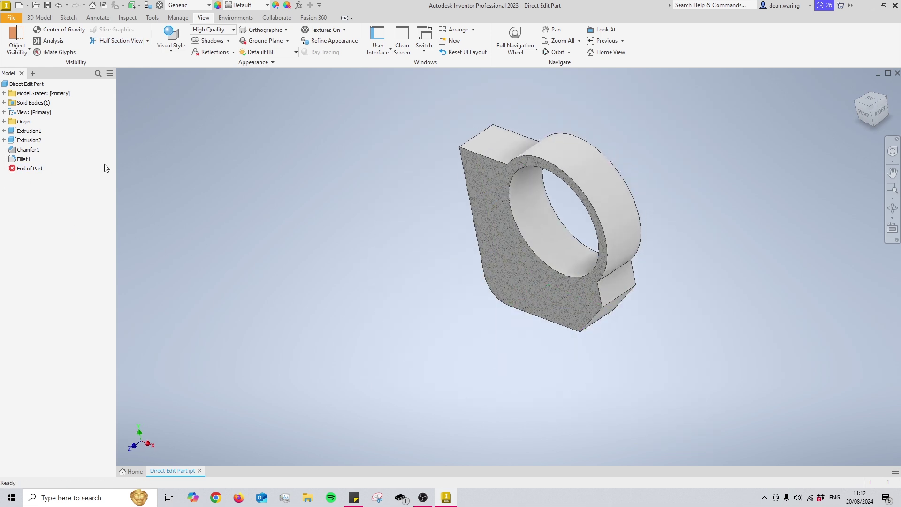
pyautogui.click(125, 42)
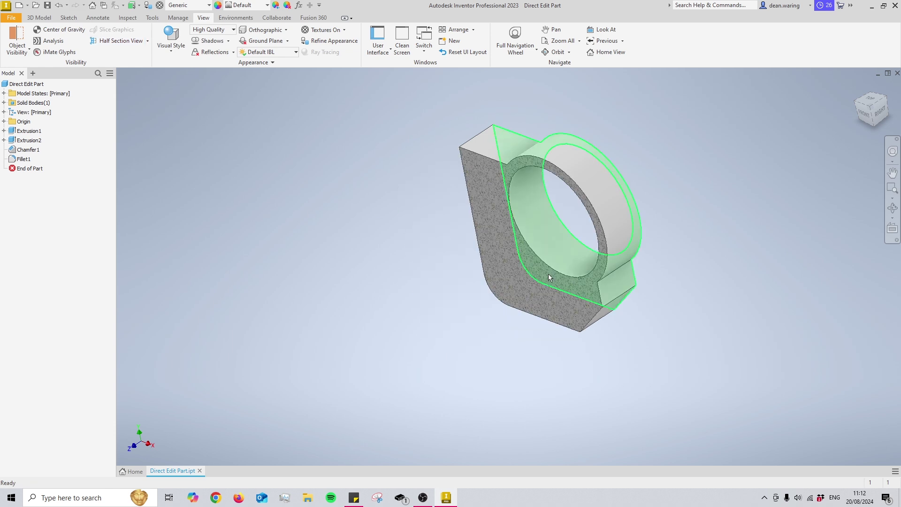
pyautogui.click(549, 274)
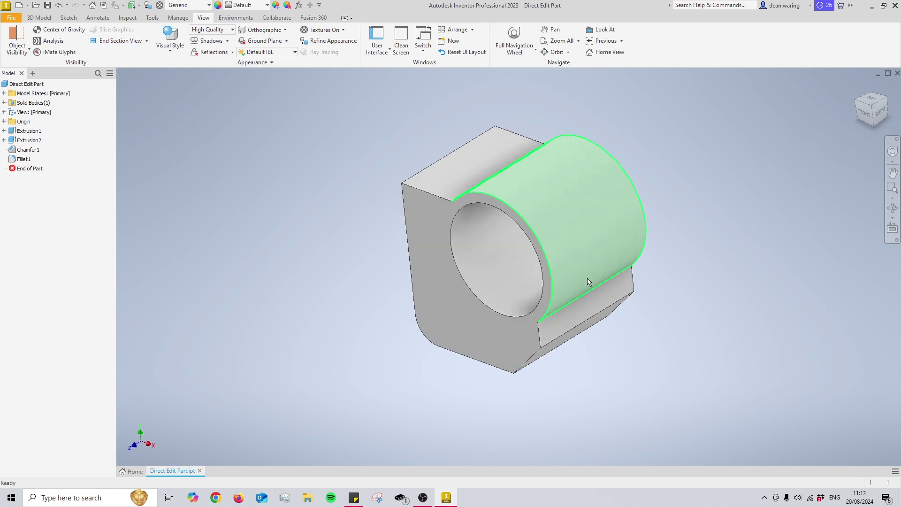